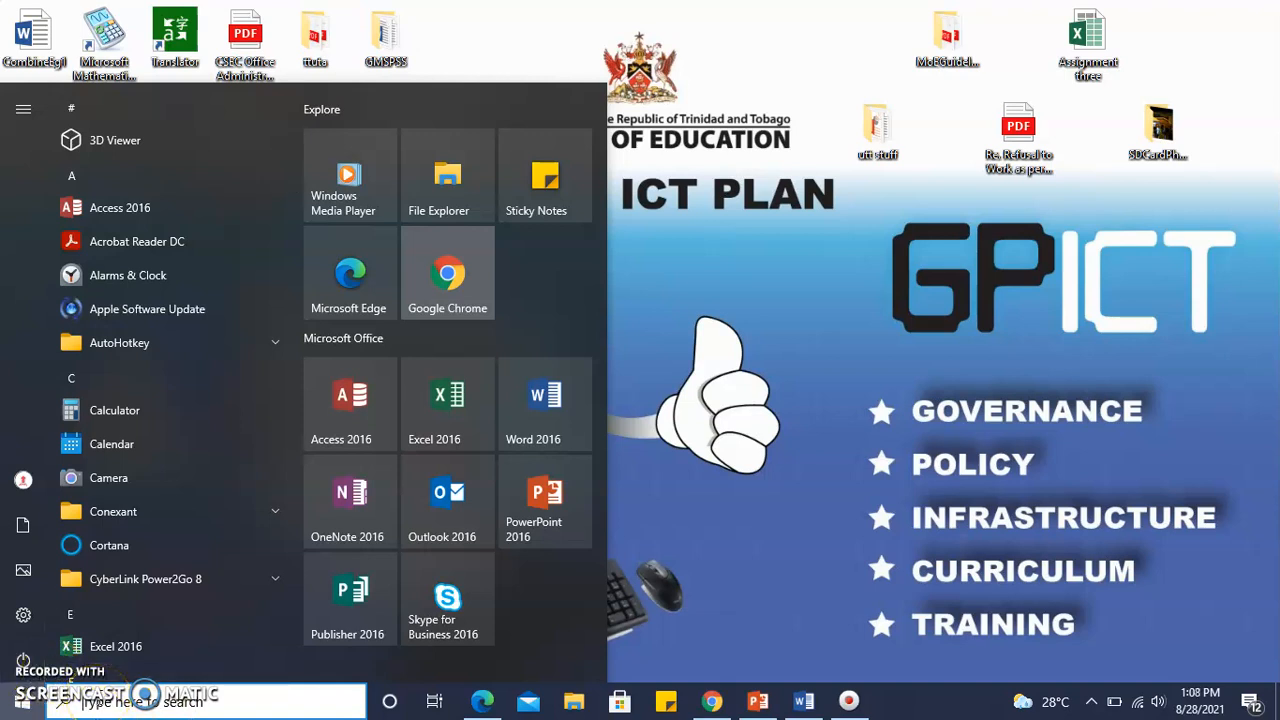
Find and launch Access 2016.
left_click(145, 693)
type("Access")
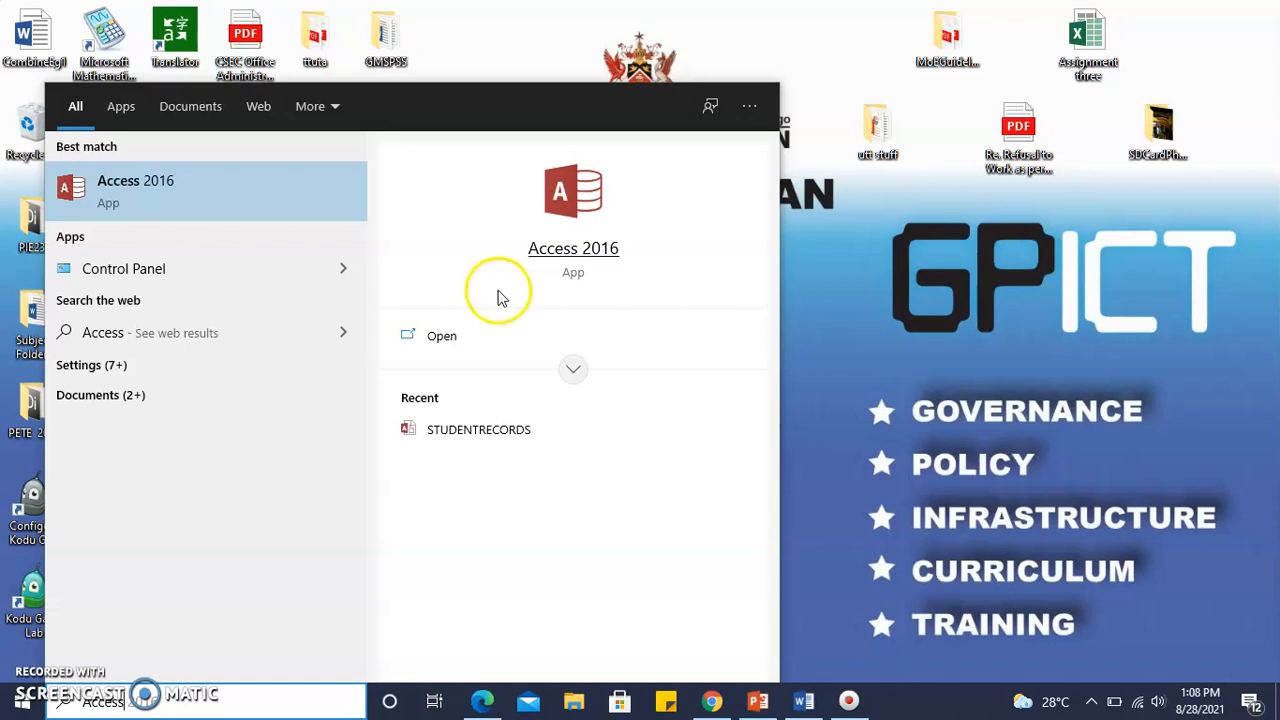
left_click(571, 249)
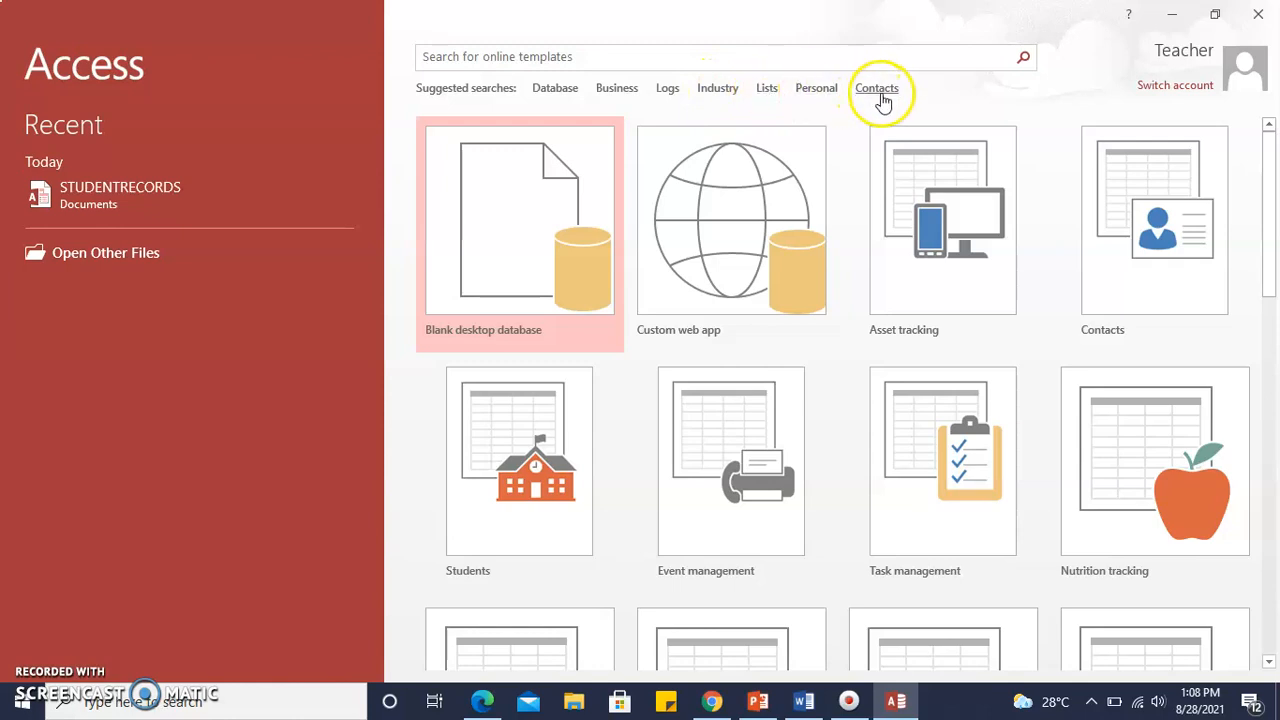
Look at the suggested Business database templates, and return to the start page.
left_click(609, 92)
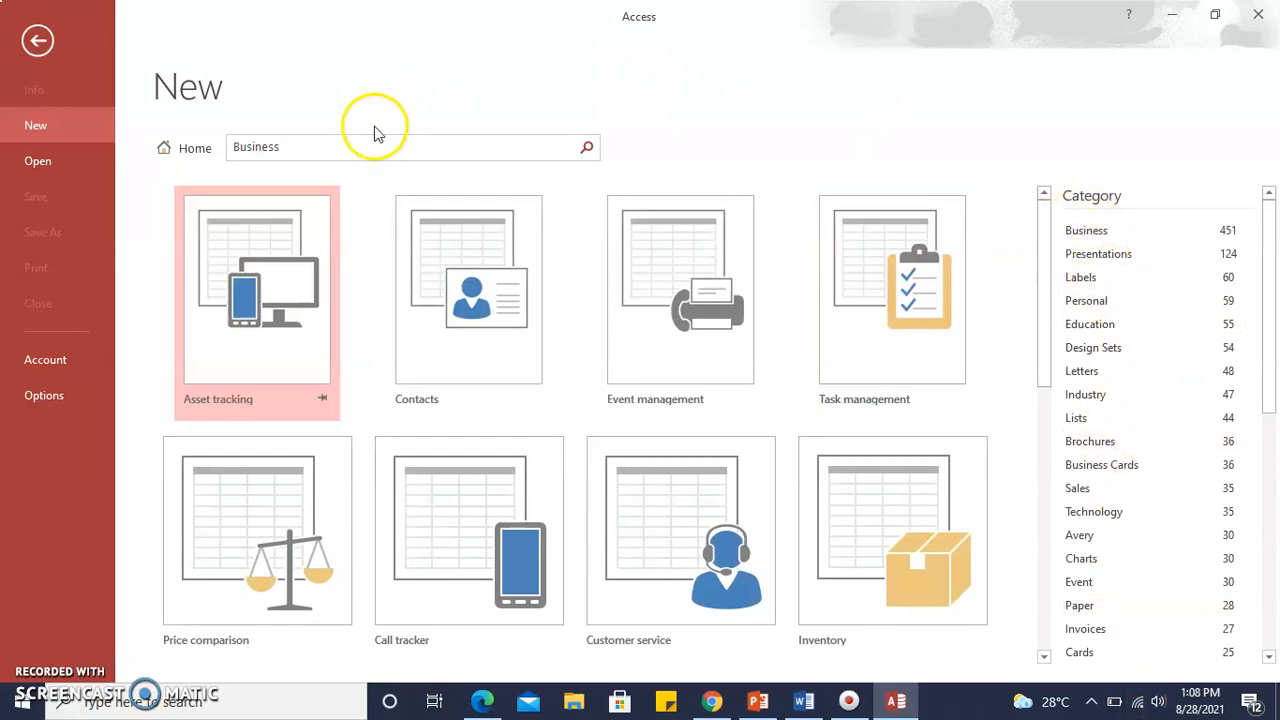
left_click(38, 38)
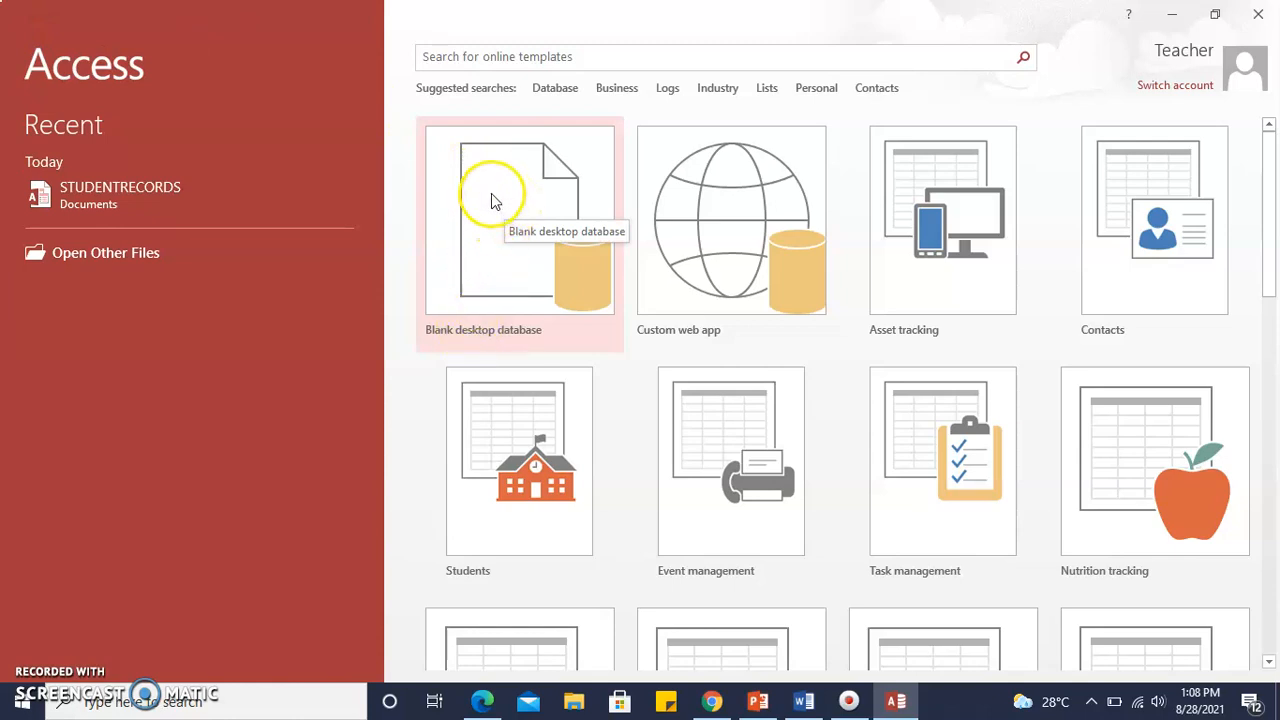
Create a blank desktop database with the file name STUDENTRECORDS.
left_click(491, 201)
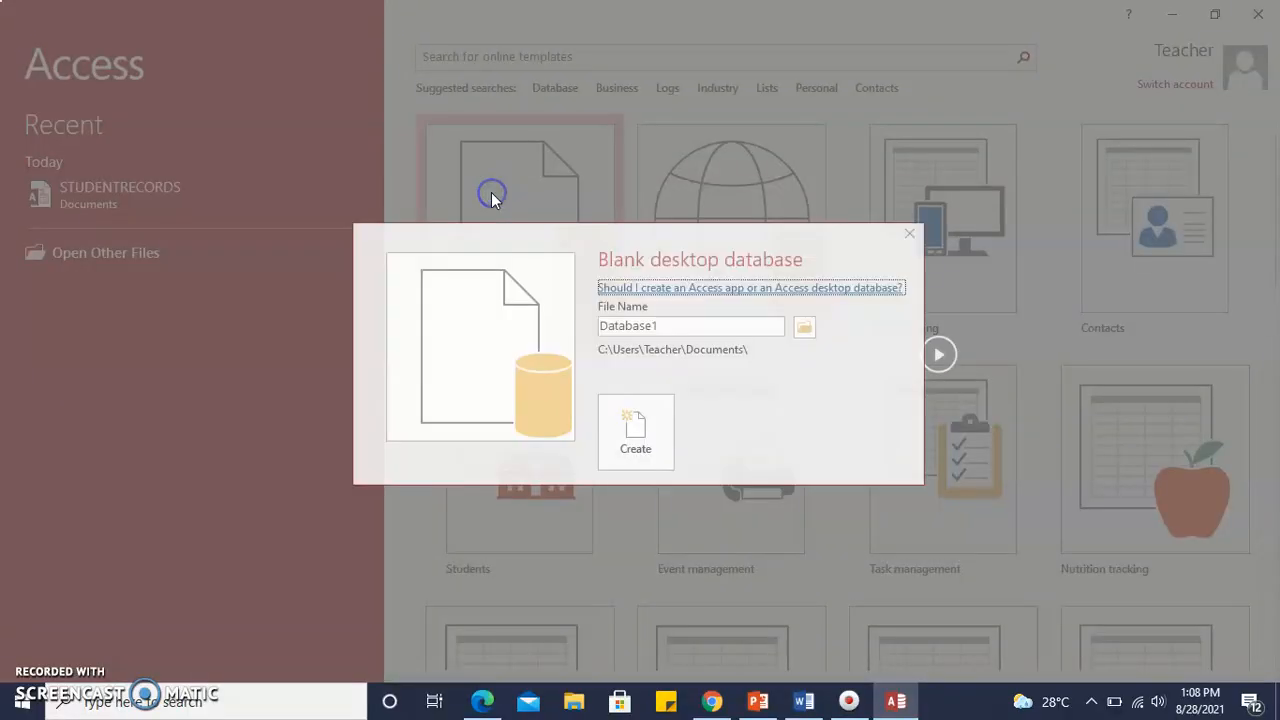
double_click(677, 323)
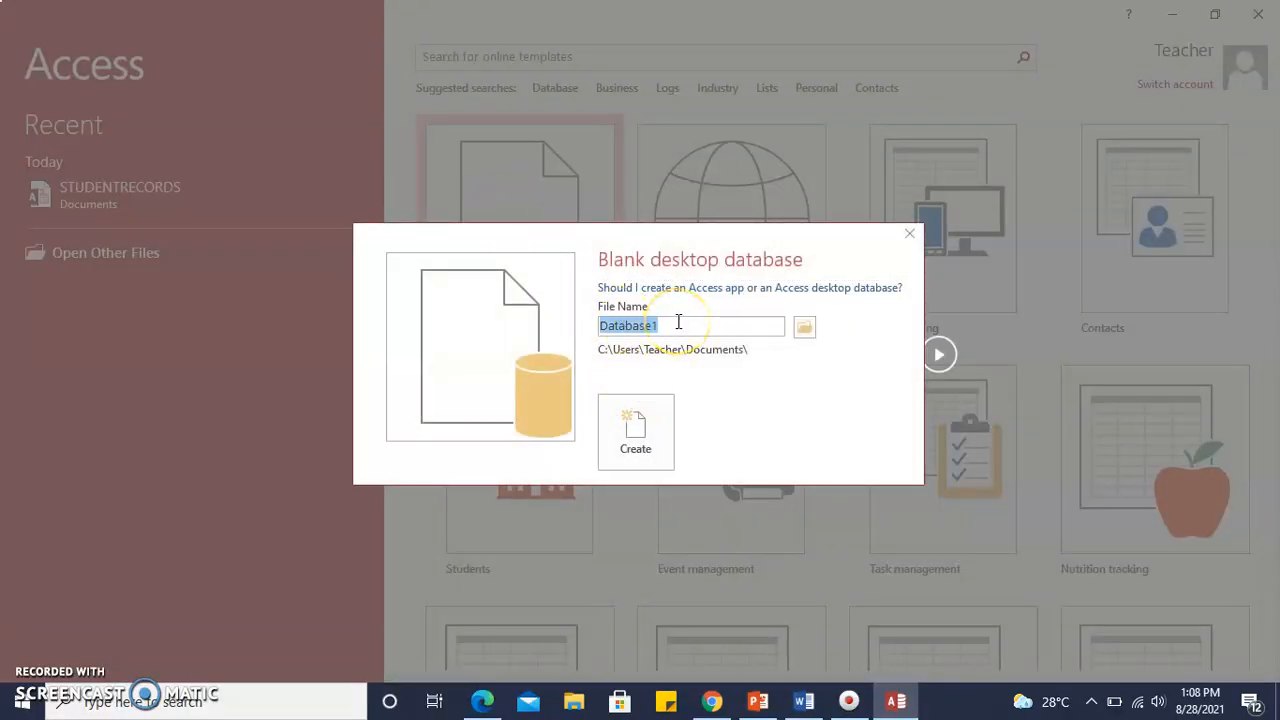
key("Caps_Lock")
type("STUDENT")
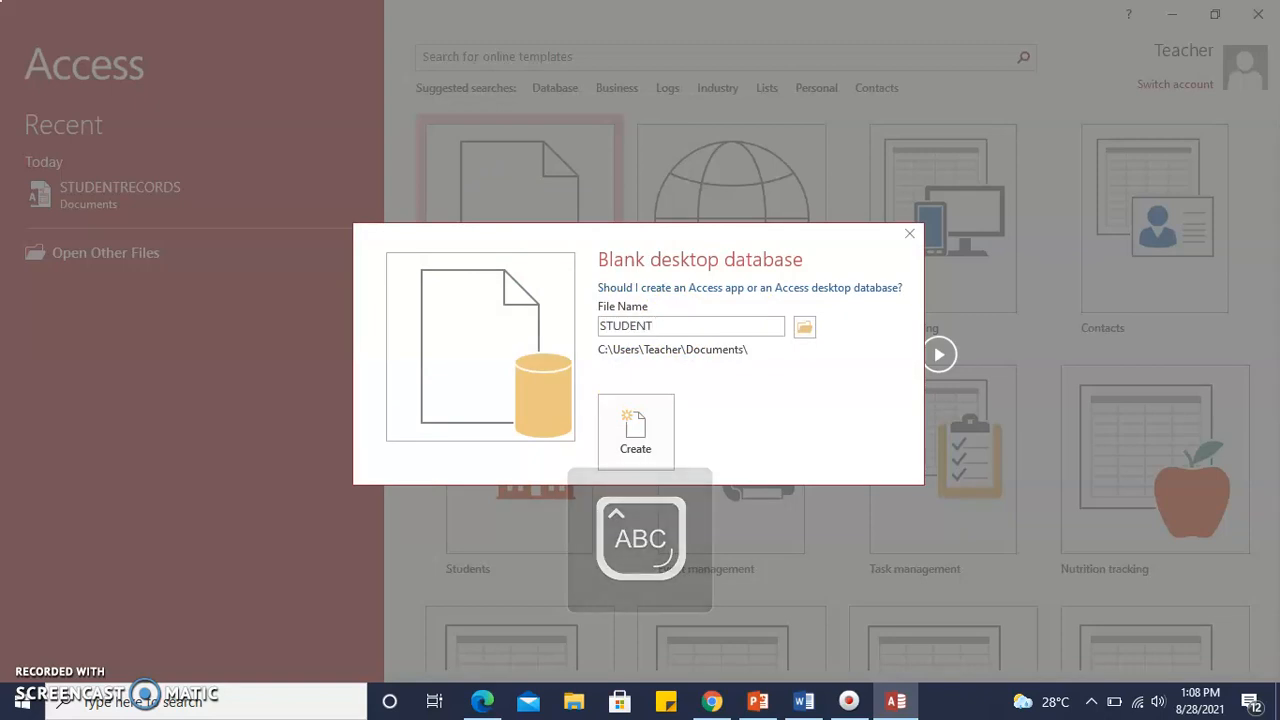
type("RECORDS")
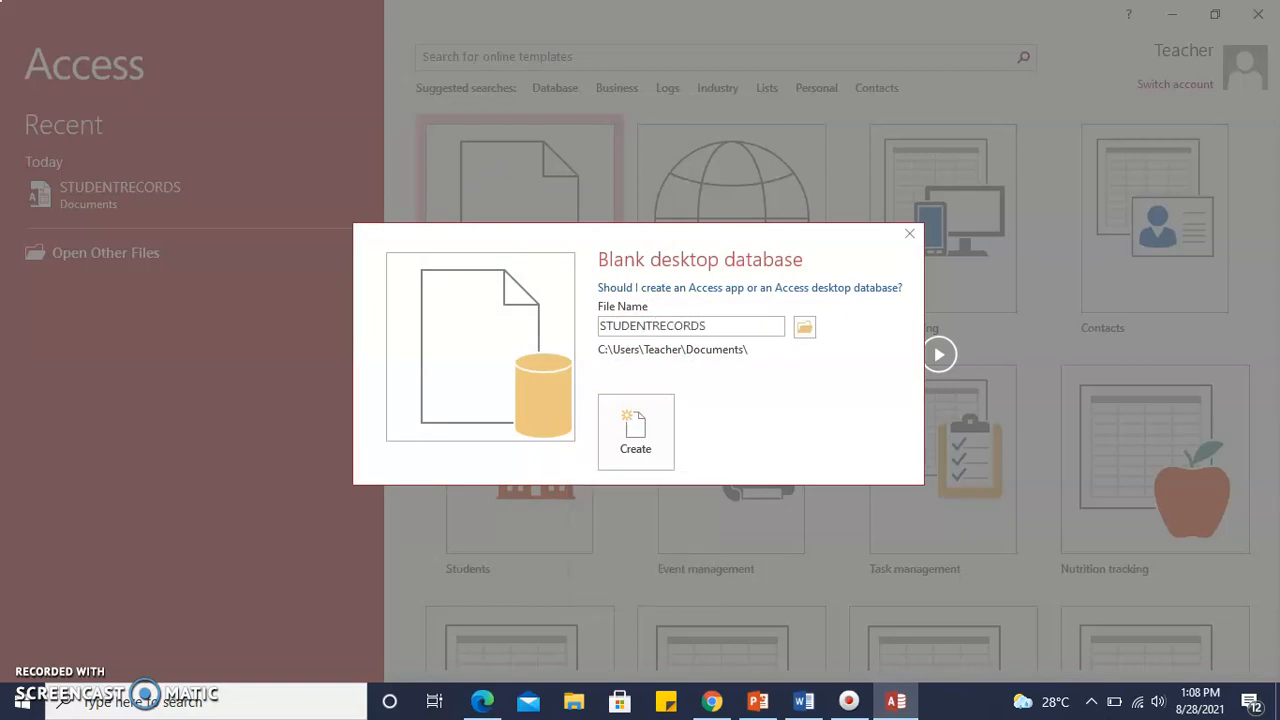
left_click(643, 438)
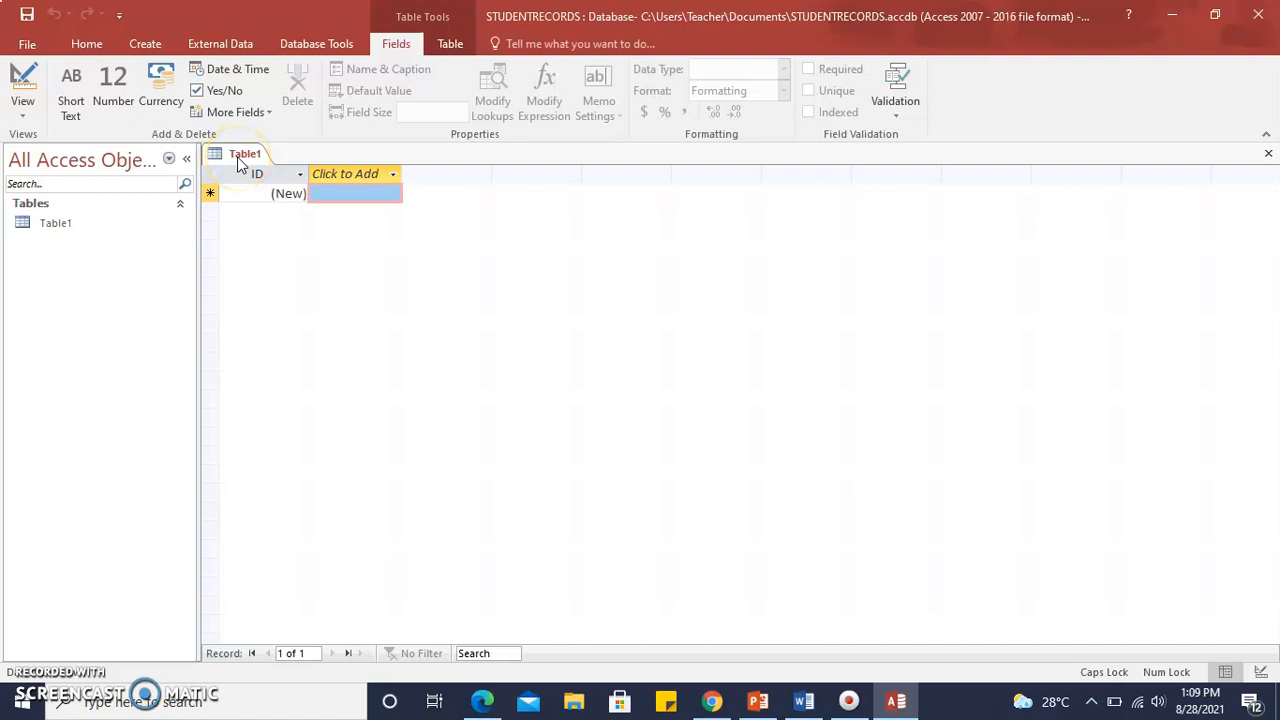
Open Table1 in Design View, saving the table under the name STUDENTS.
left_click(24, 116)
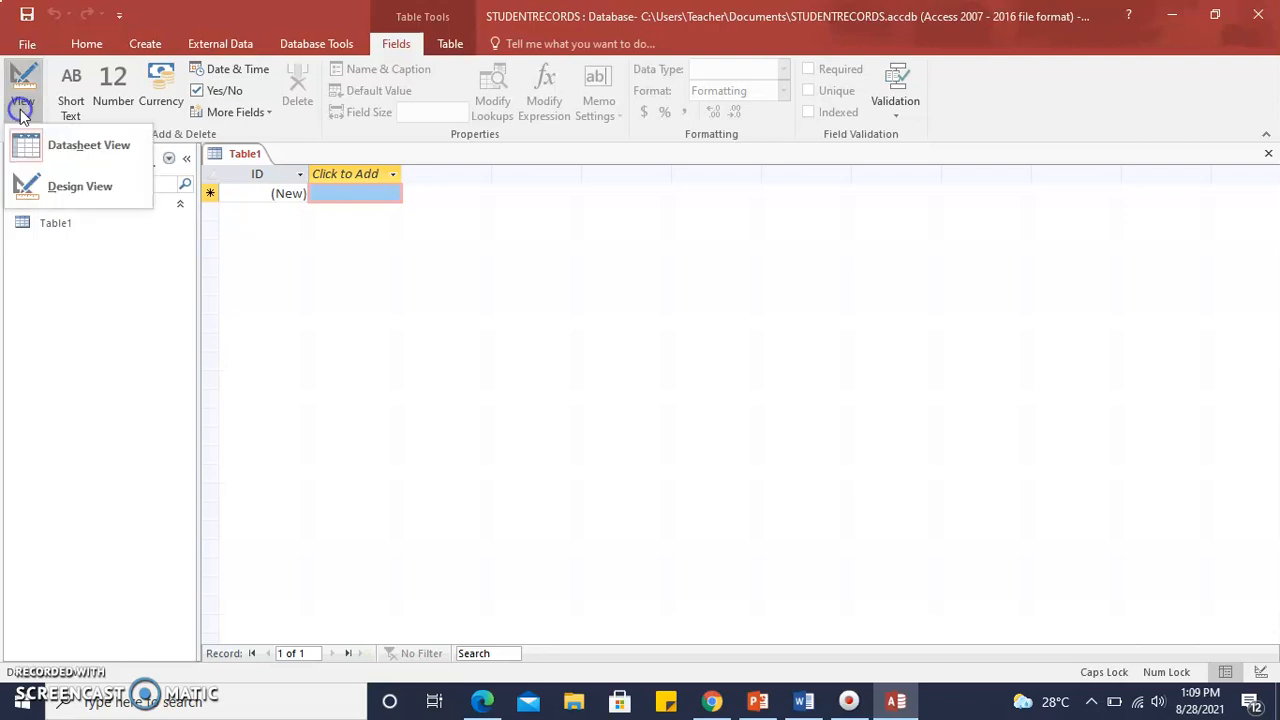
left_click(60, 190)
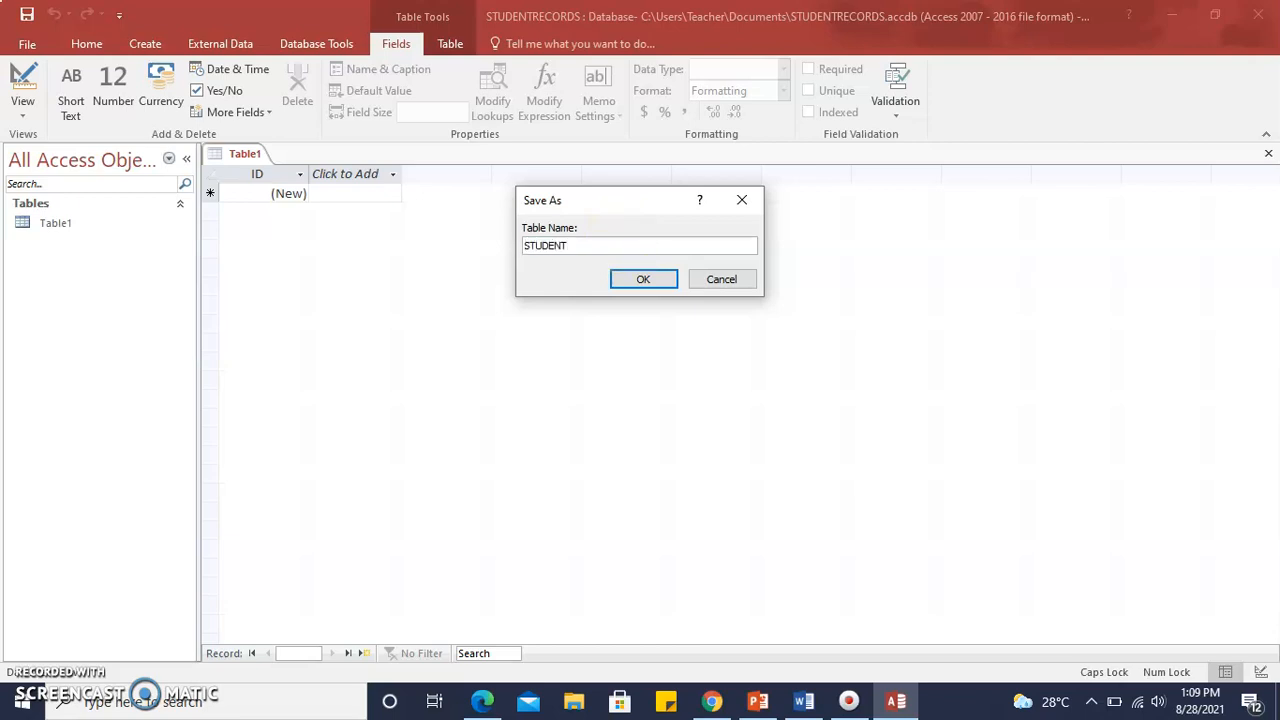
left_click(643, 280)
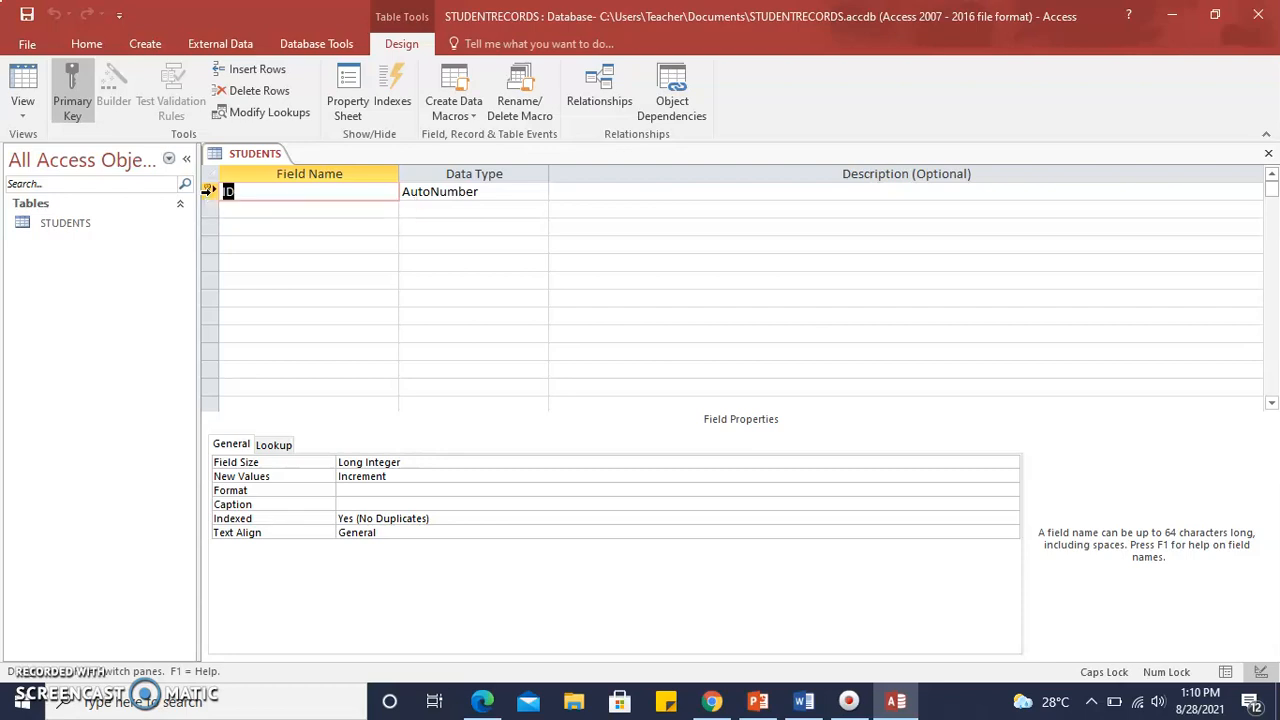
Rename the primary key field ID to StudentID and set its data type to Number.
type("T")
key("BackSpace")
key("Caps_Lock")
type("tudent")
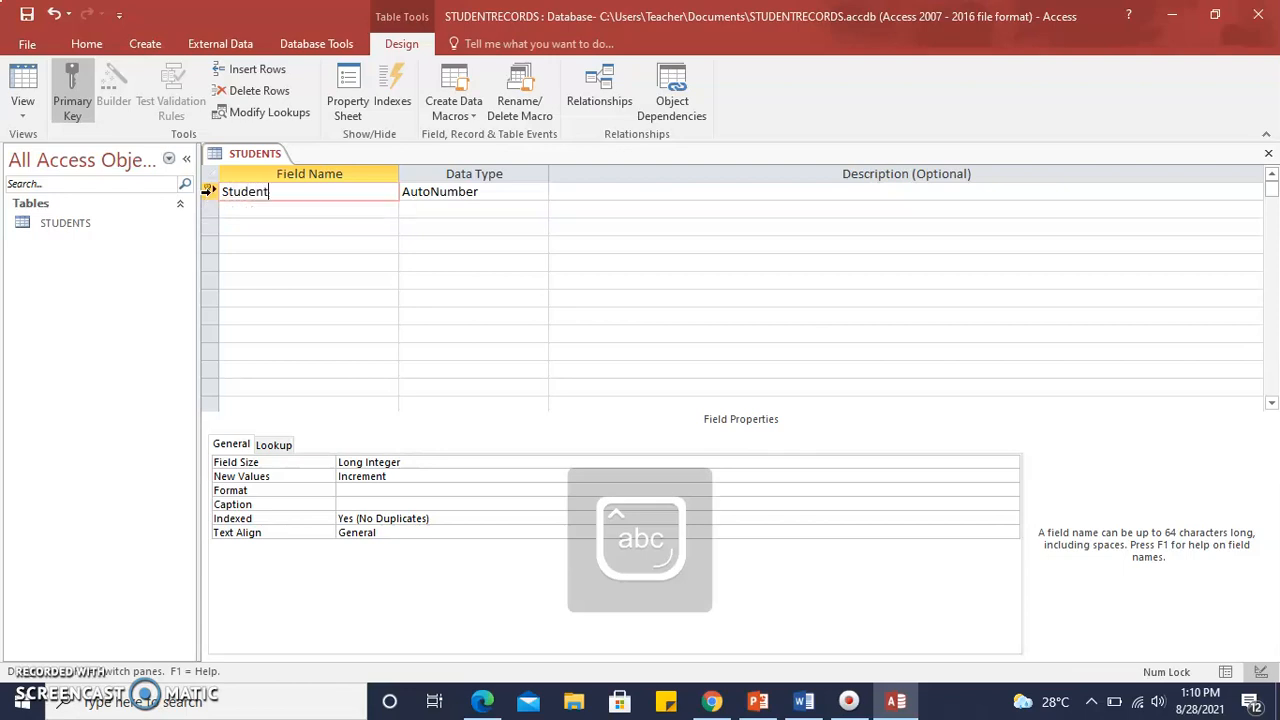
type("ID")
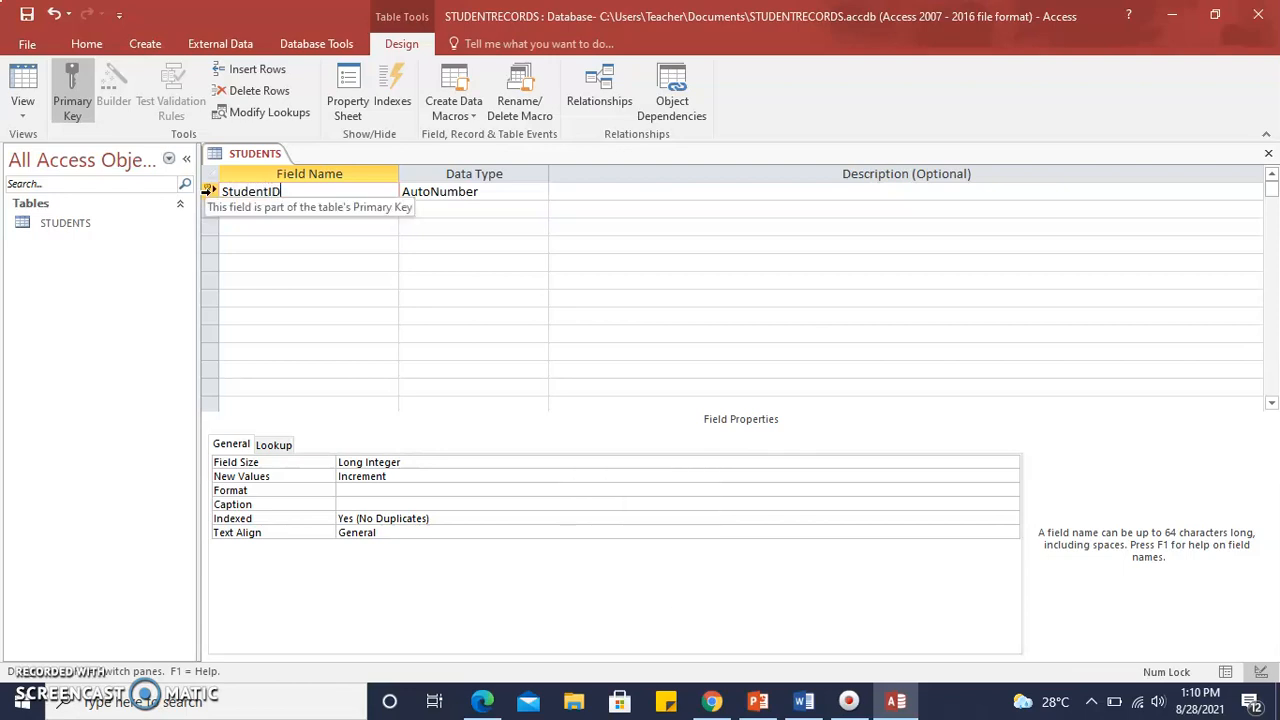
left_click(420, 200)
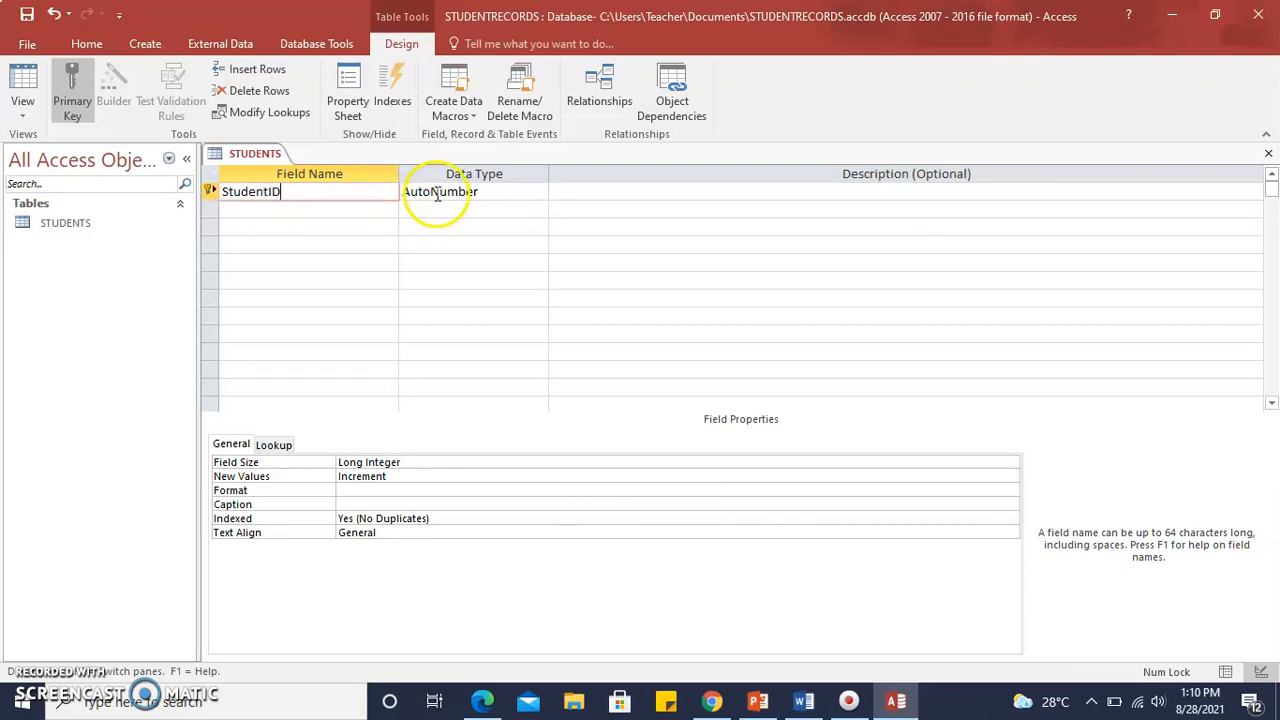
left_click(539, 191)
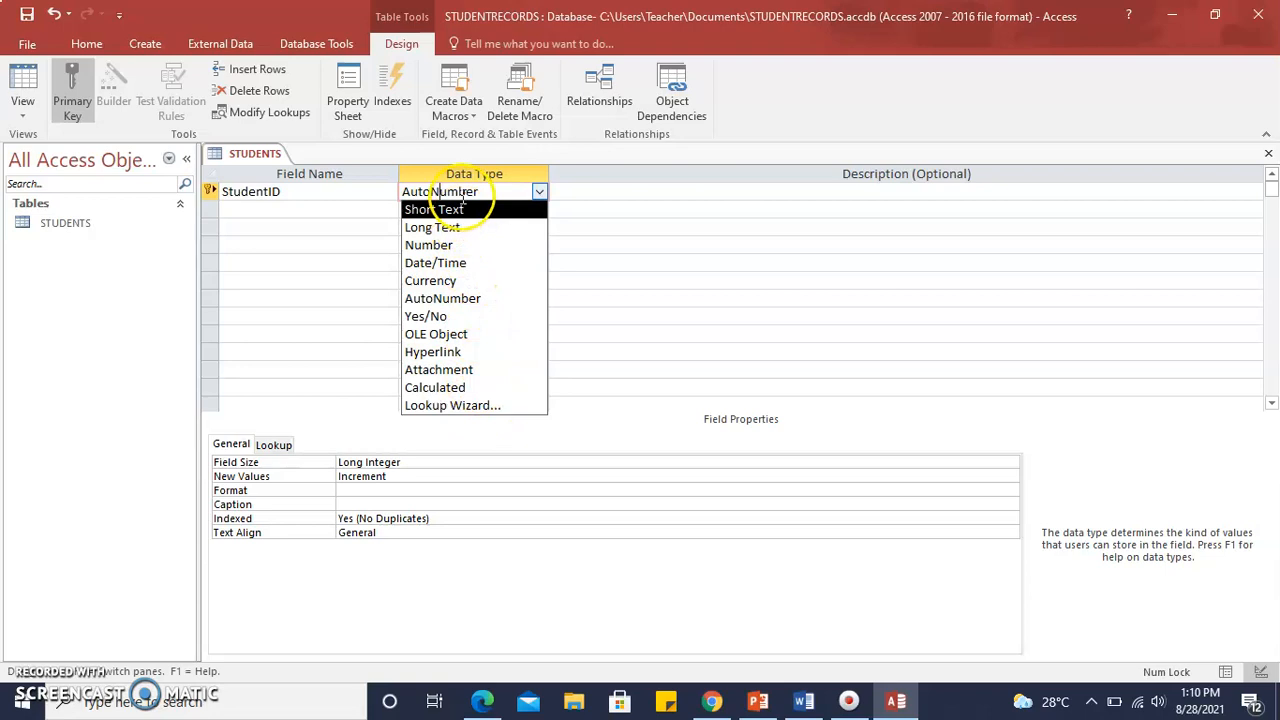
left_click(450, 245)
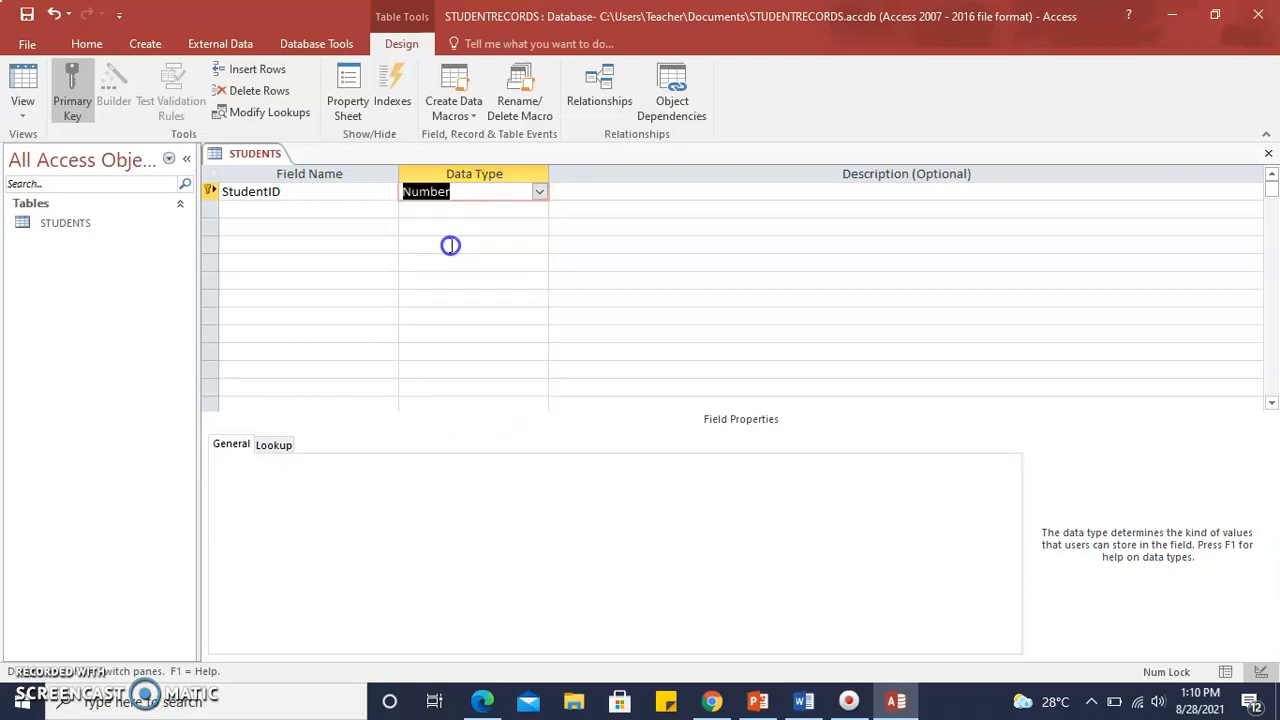
Describe the StudentID field as "The identification number of each student".
left_click(578, 196)
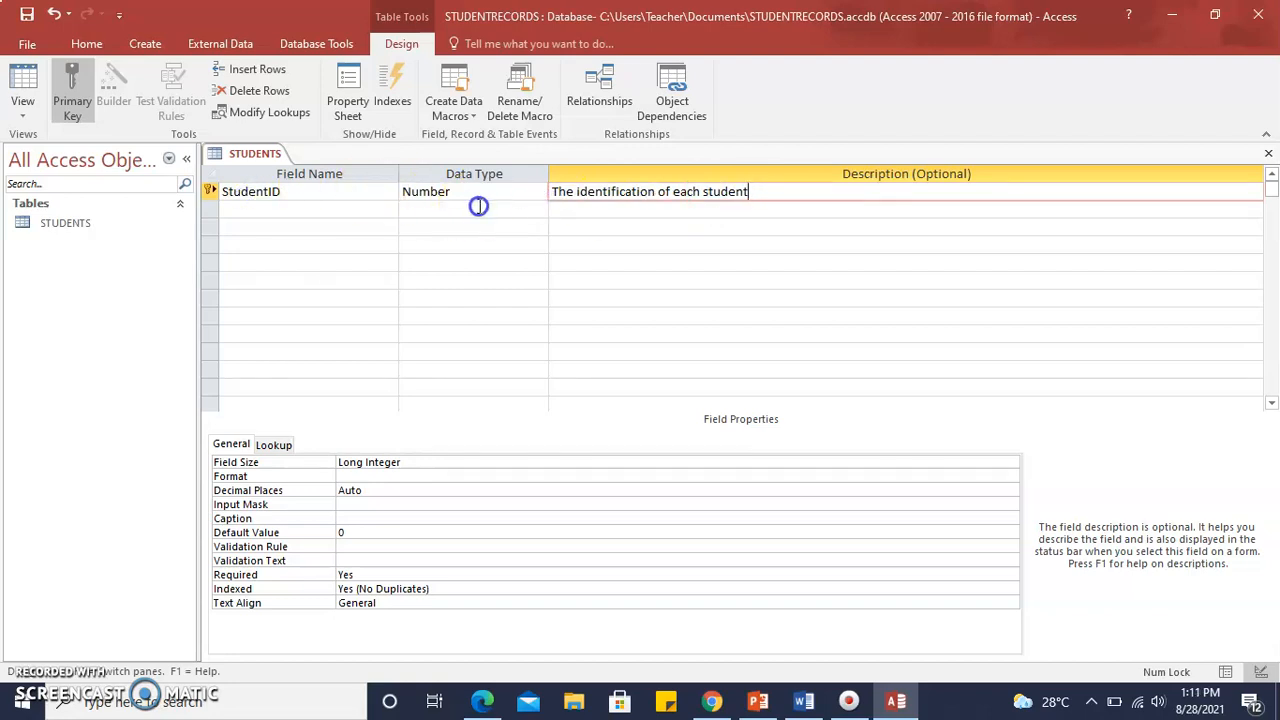
left_click(657, 191)
type("number")
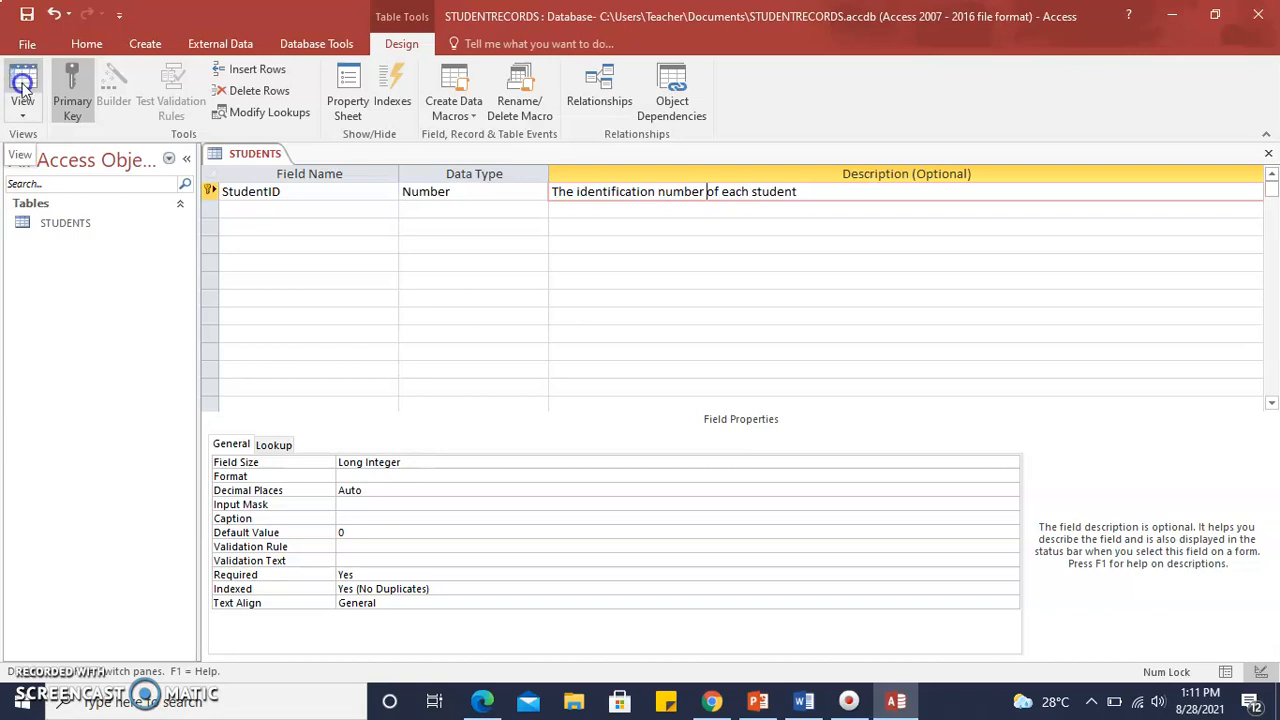
Save the STUDENTS table while checking it in Datasheet View, and return to Design View.
left_click(22, 116)
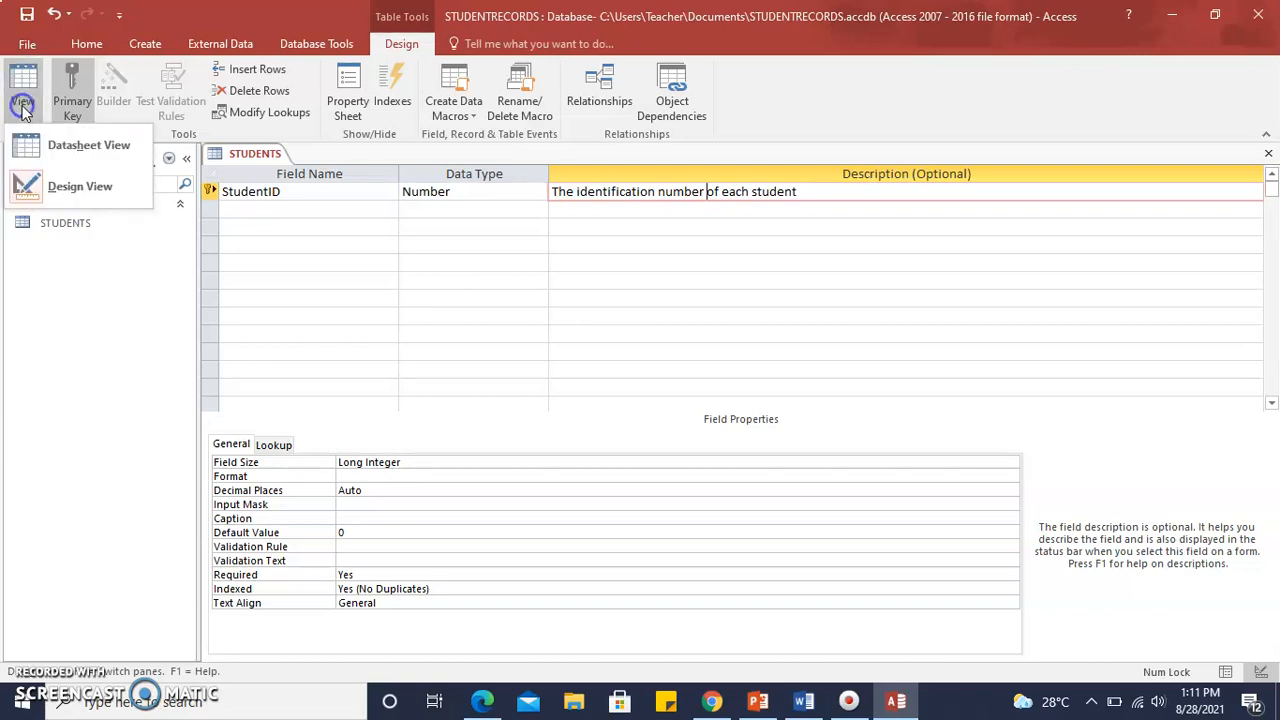
left_click(61, 147)
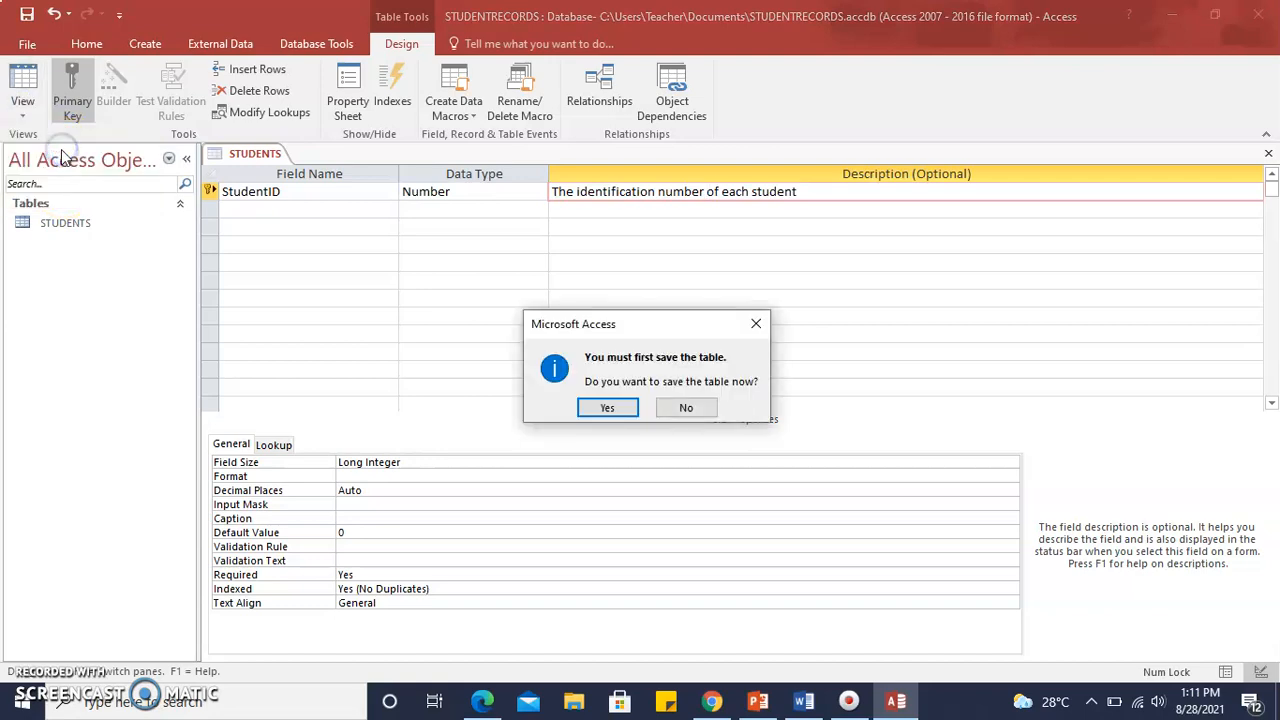
left_click(609, 408)
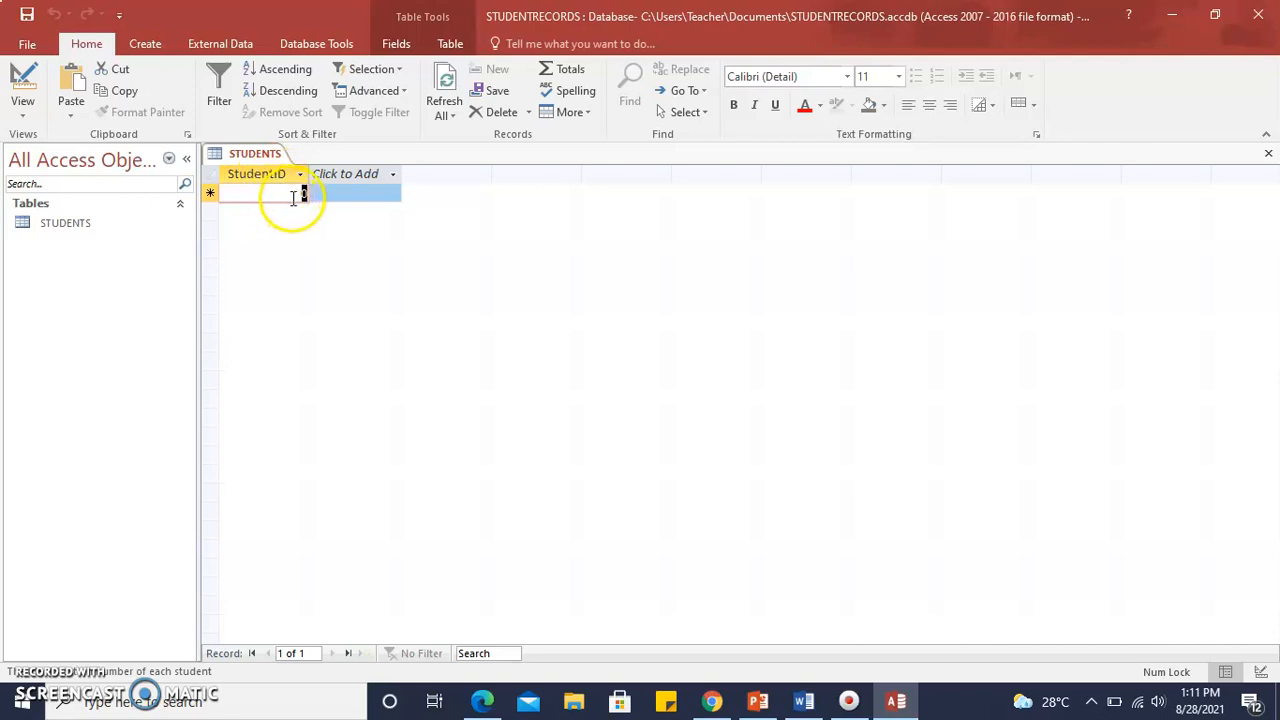
left_click(22, 104)
left_click(62, 193)
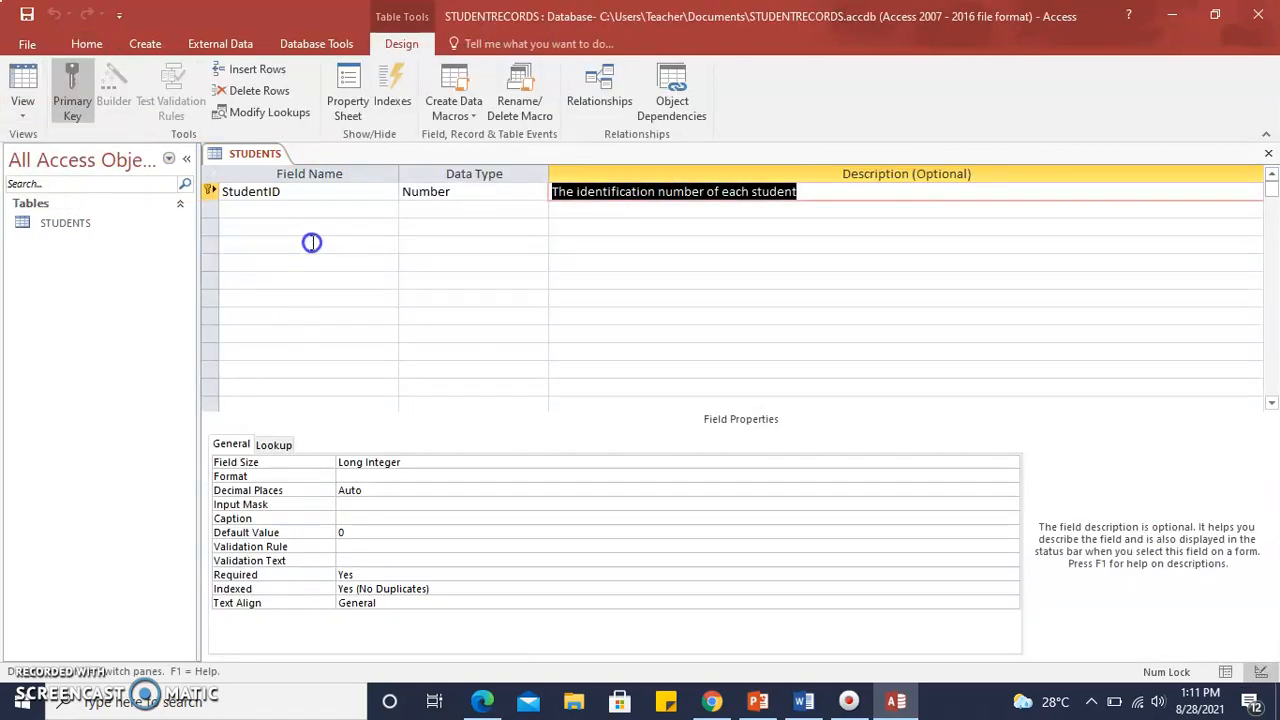
Add a Short Text field FirstName below StudentID with the description "First name of student".
left_click(335, 213)
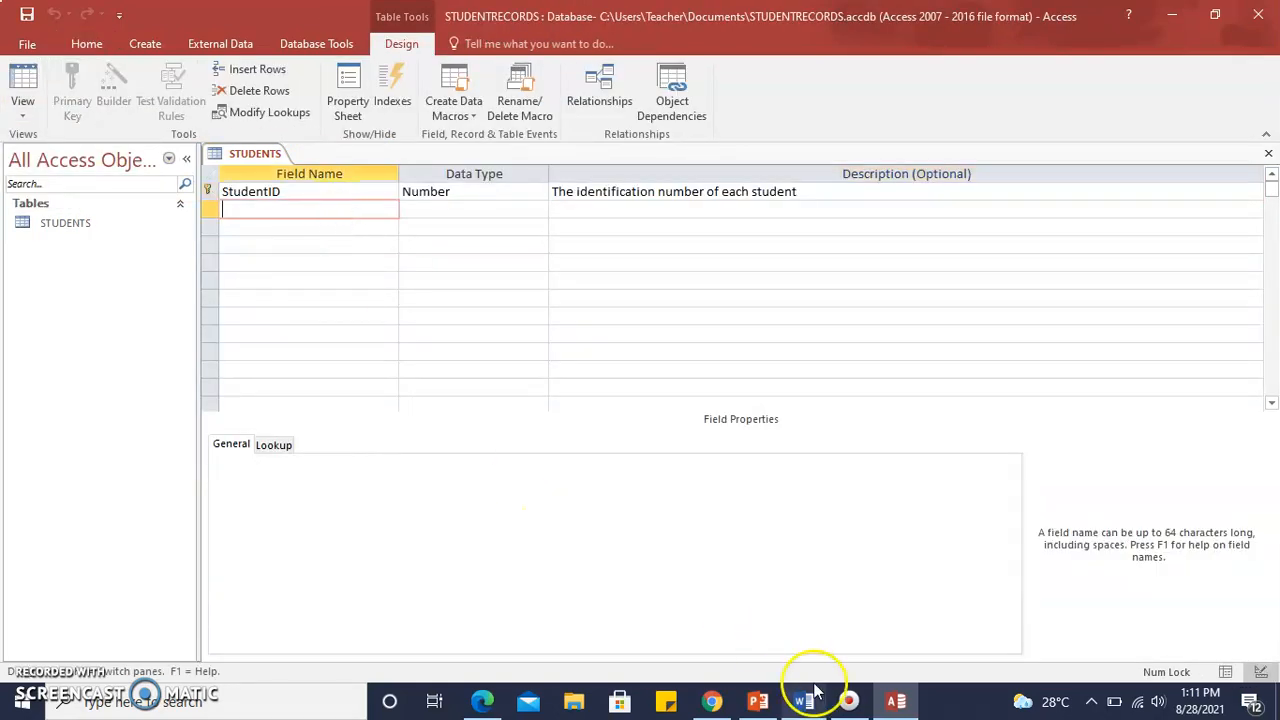
left_click(858, 710)
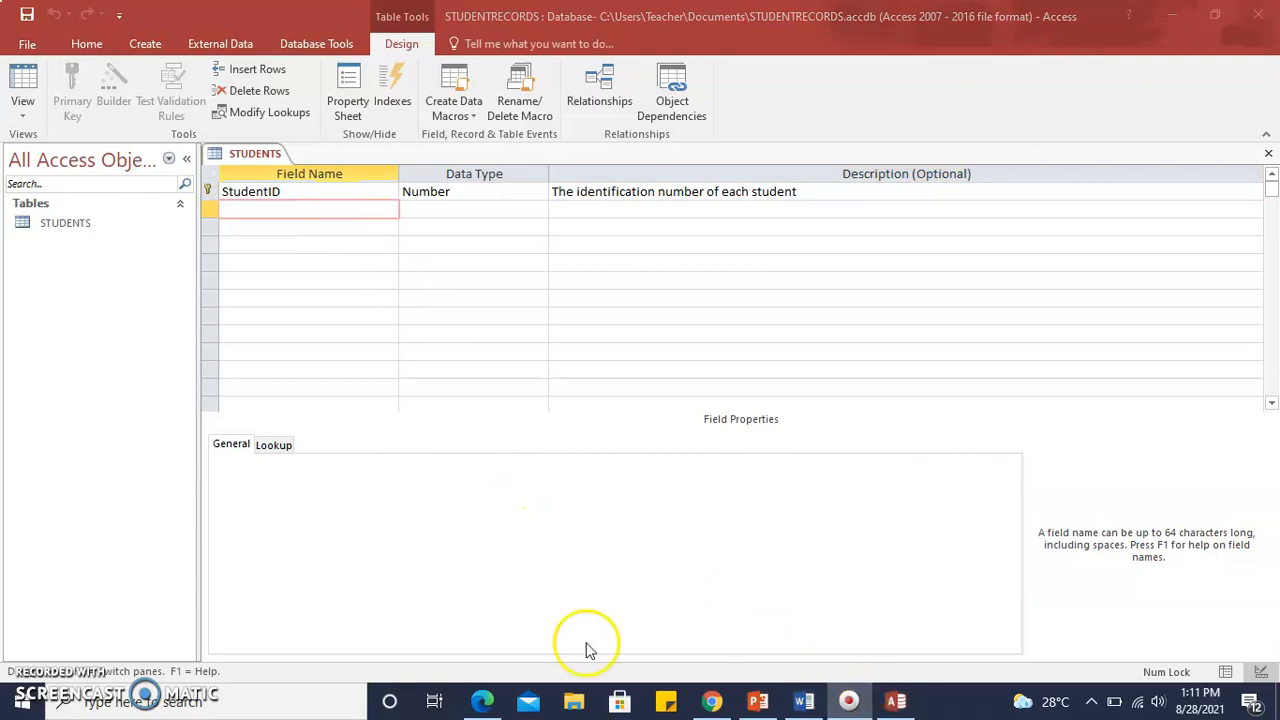
left_click(450, 552)
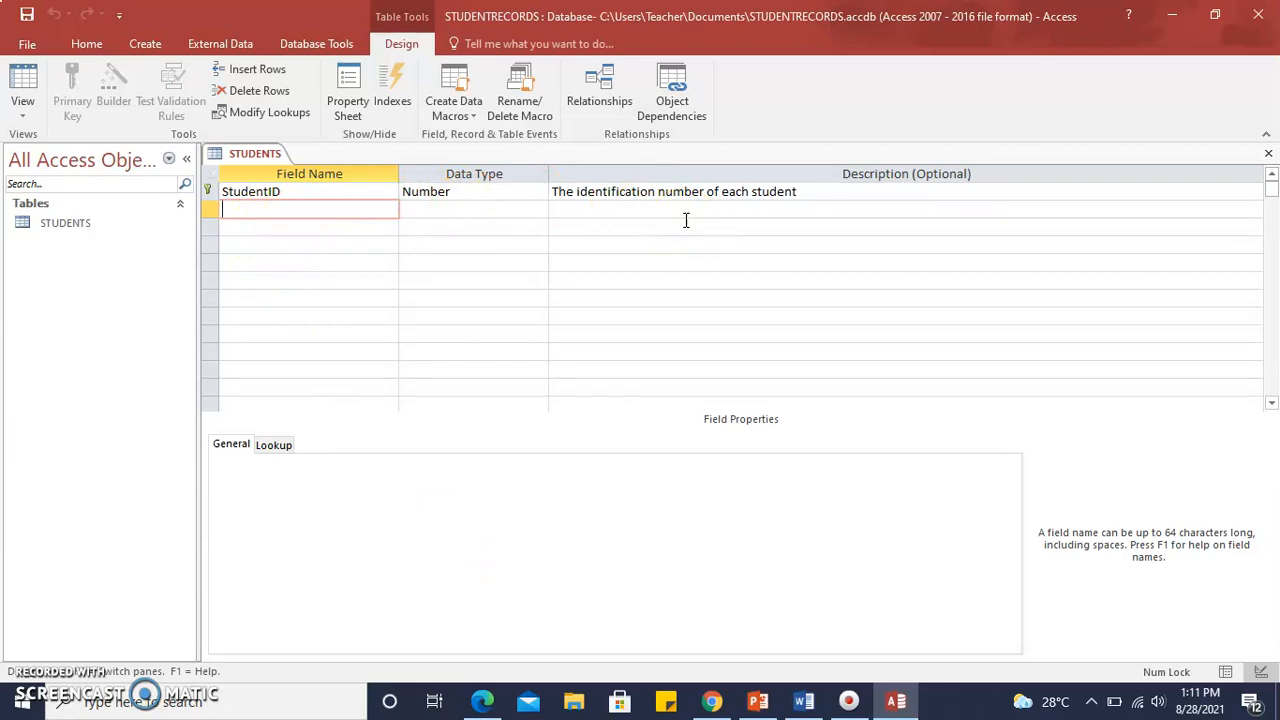
type("FirstName")
key("Tab")
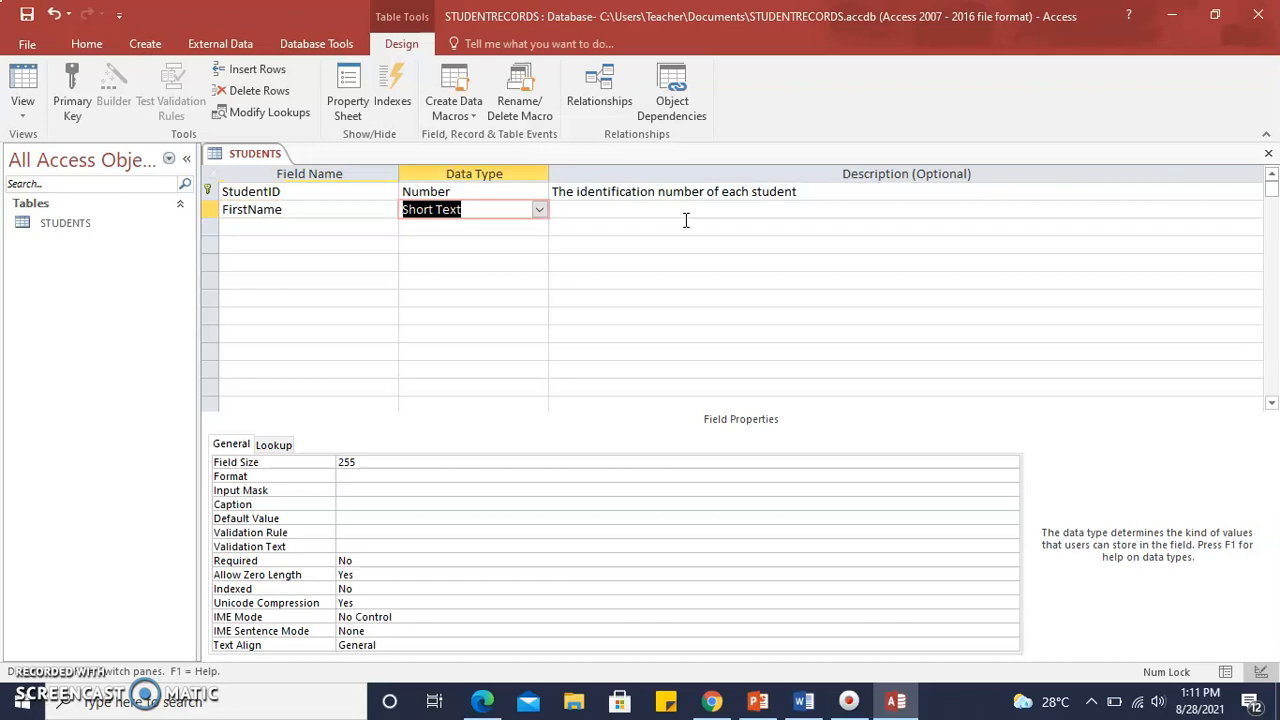
left_click(584, 211)
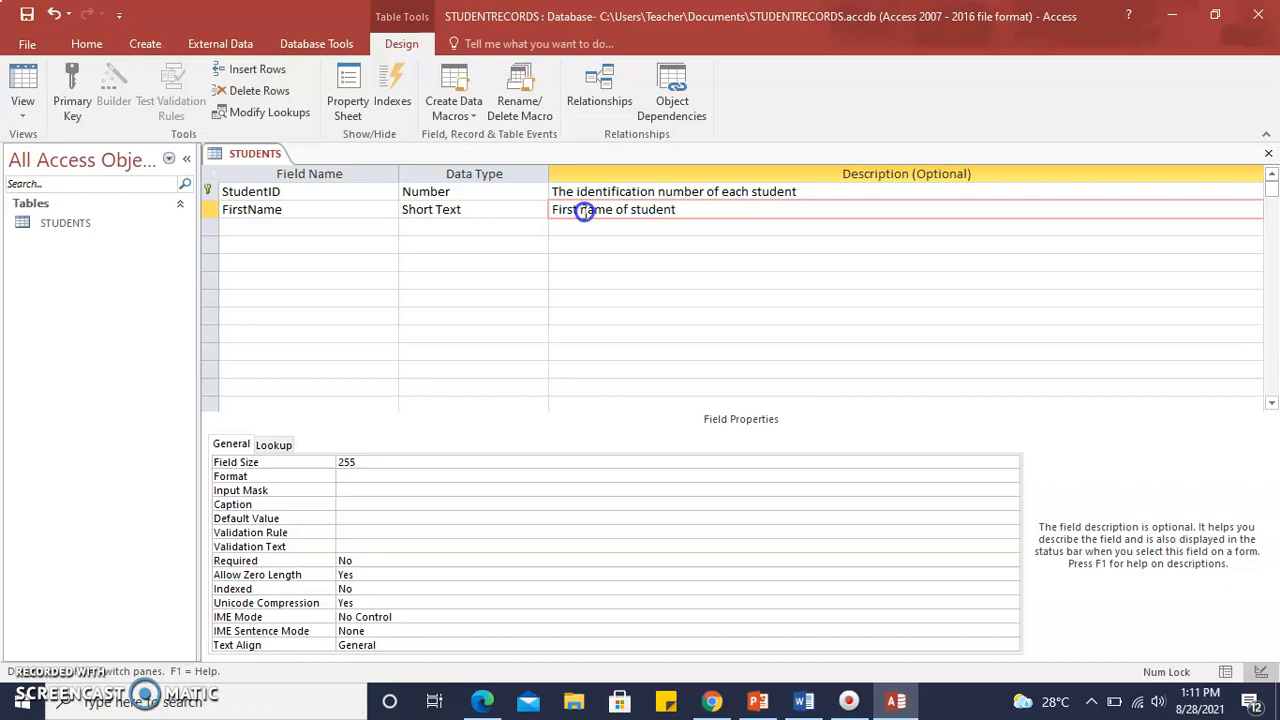
Add a Short Text field LastName below FirstName with the description "Surname of student".
left_click(251, 229)
type("Last")
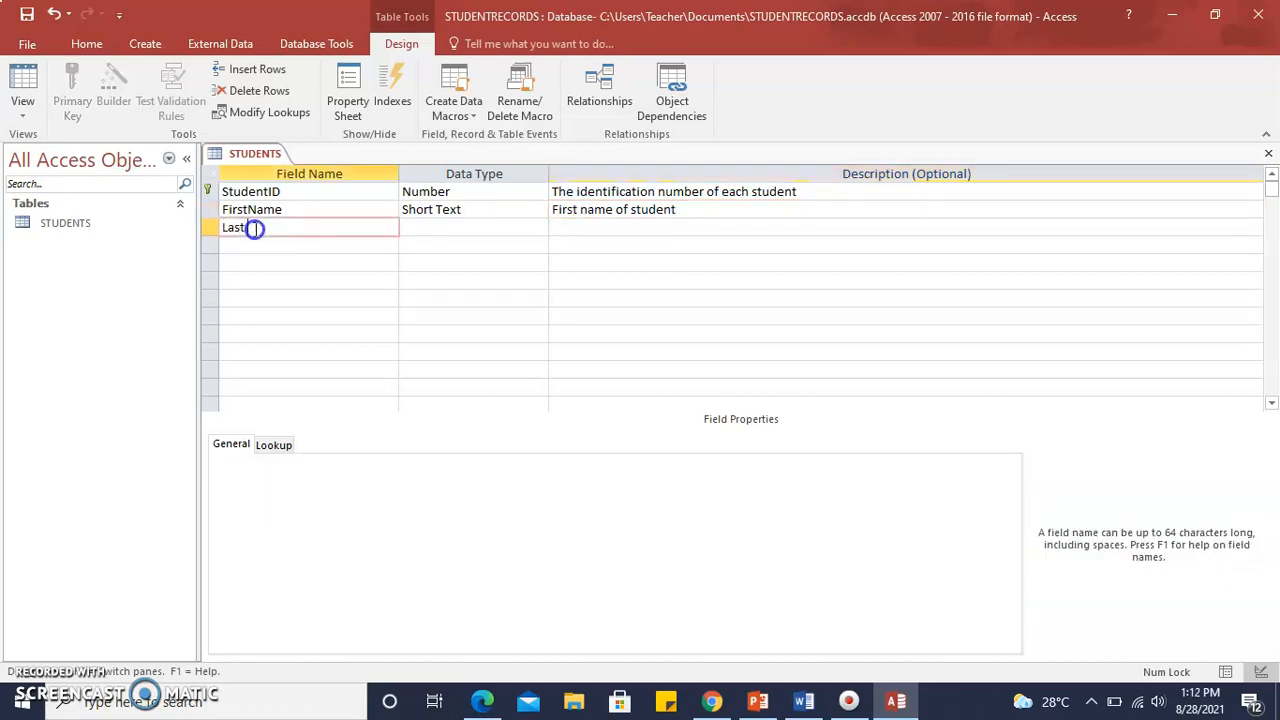
key("Tab")
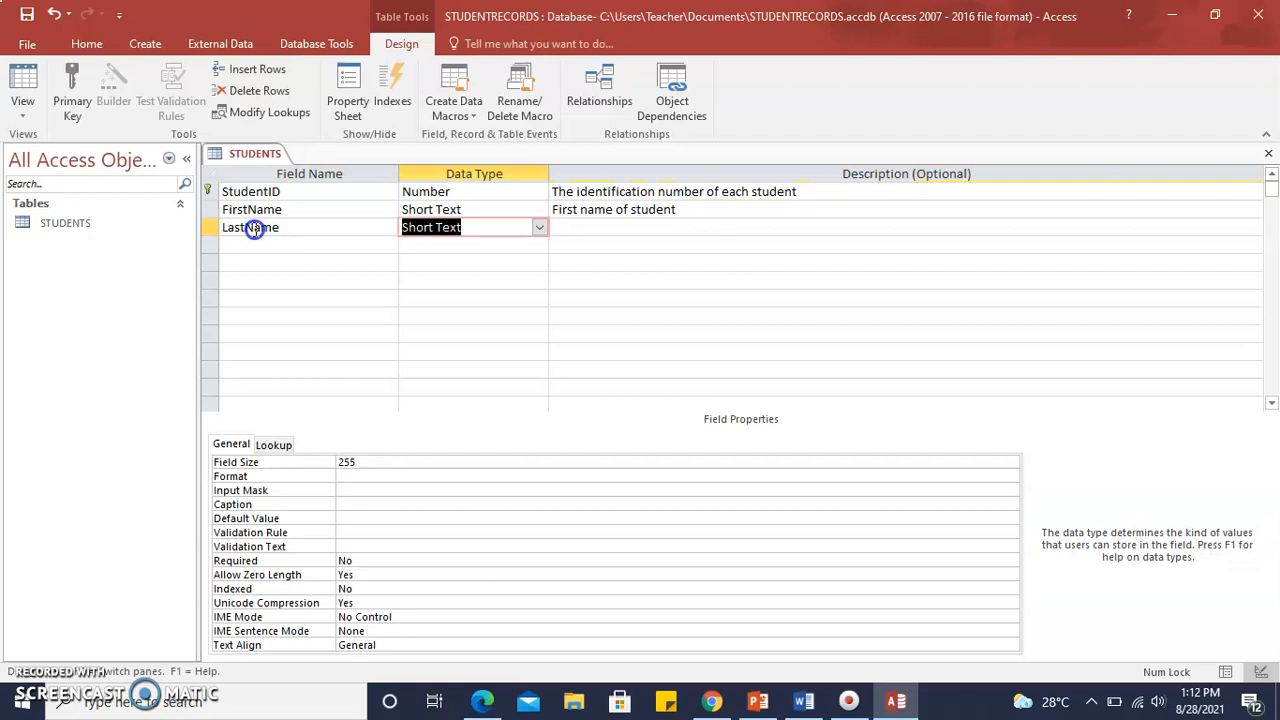
key("Tab")
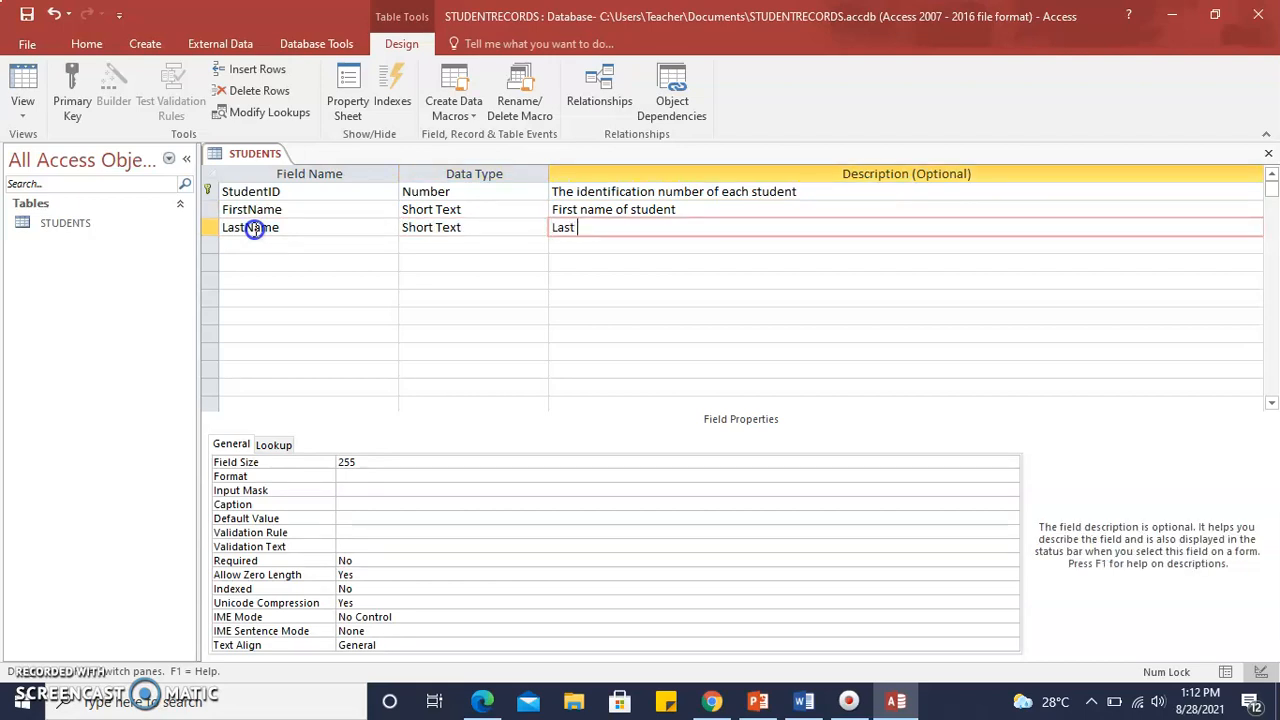
key("BackSpace")
key("BackSpace")
key("BackSpace")
key("BackSpace")
key("BackSpace")
key("BackSpace")
type("udne")
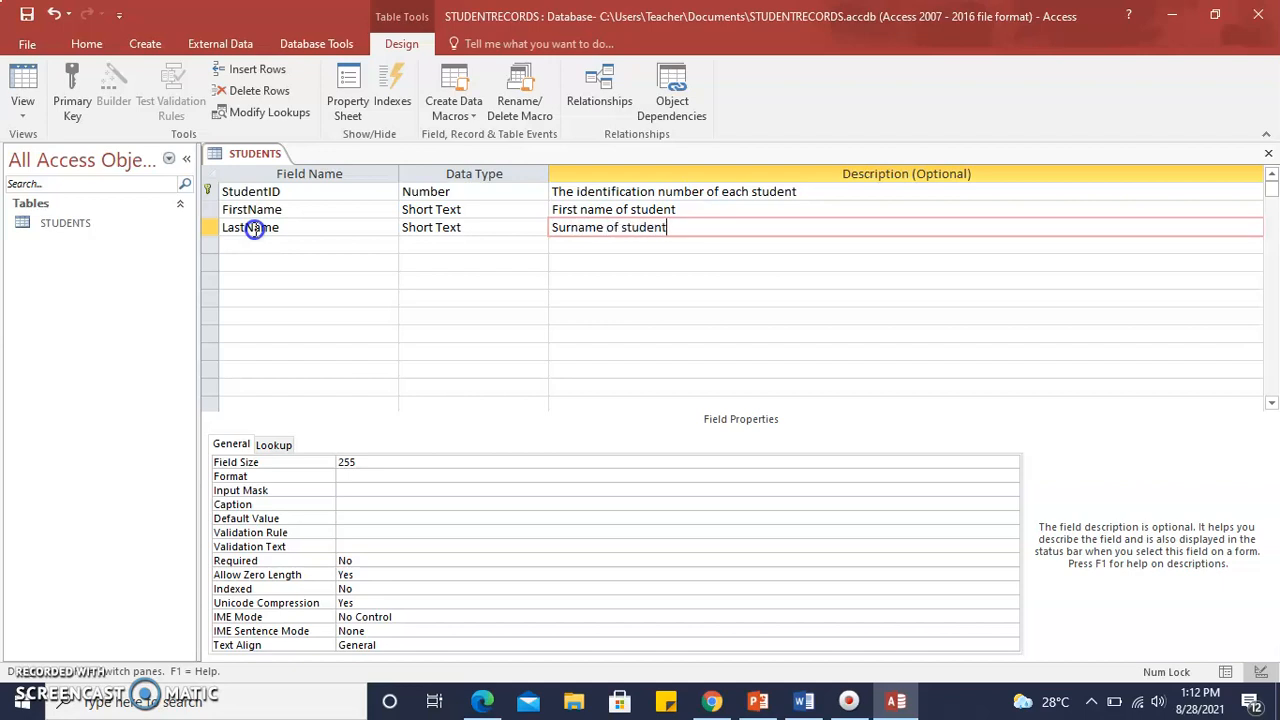
Add a Short Text field TelephoneContact below LastName with the description "Contact number of student".
left_click(257, 246)
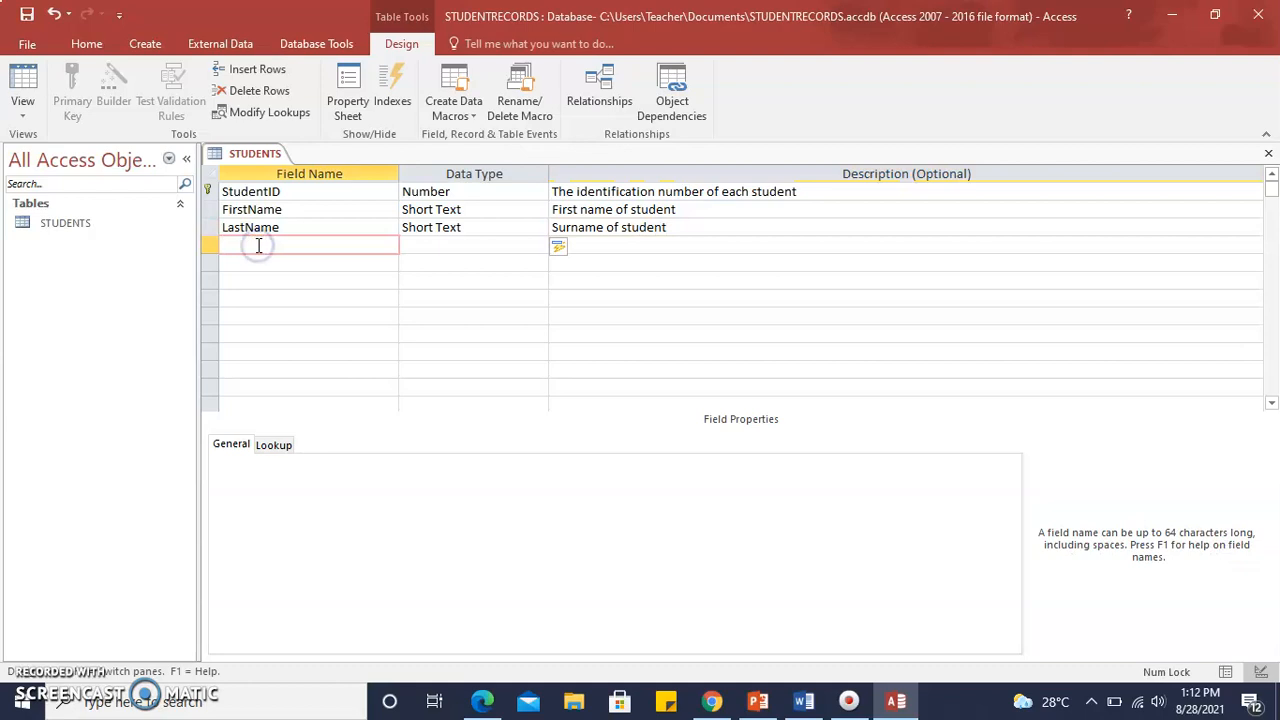
type("Telephone")
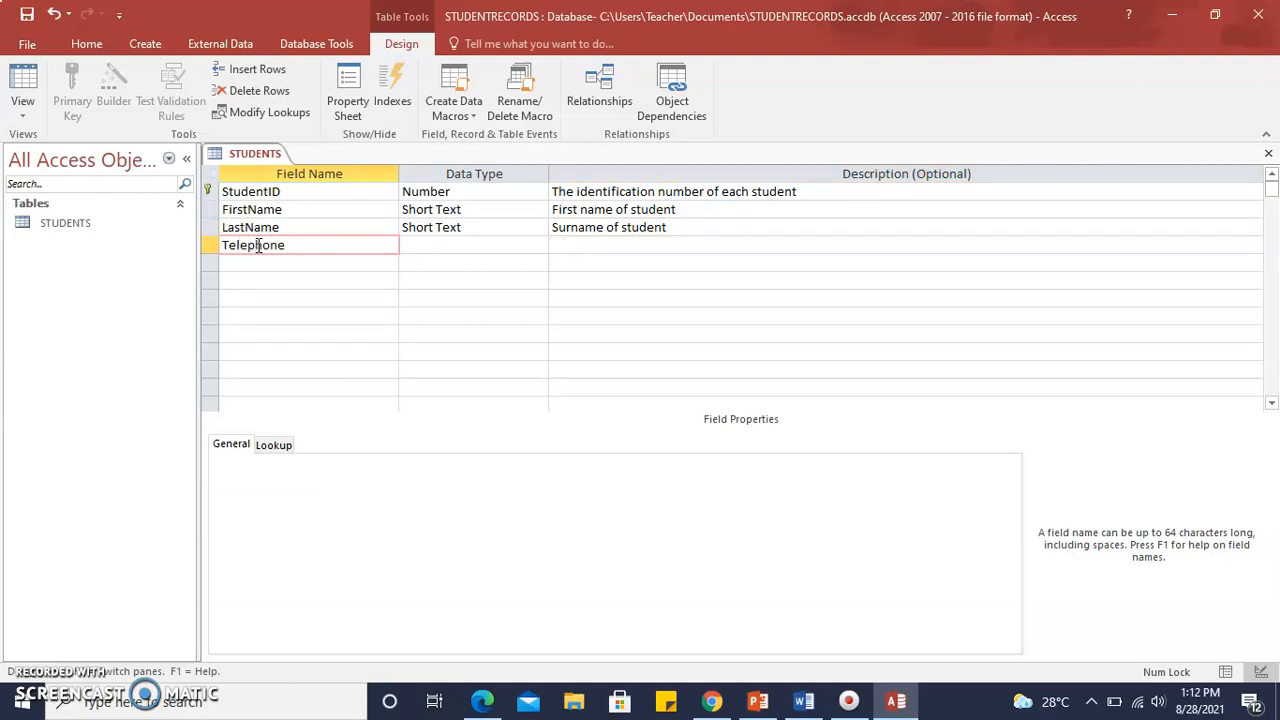
type("Contact")
key("Tab")
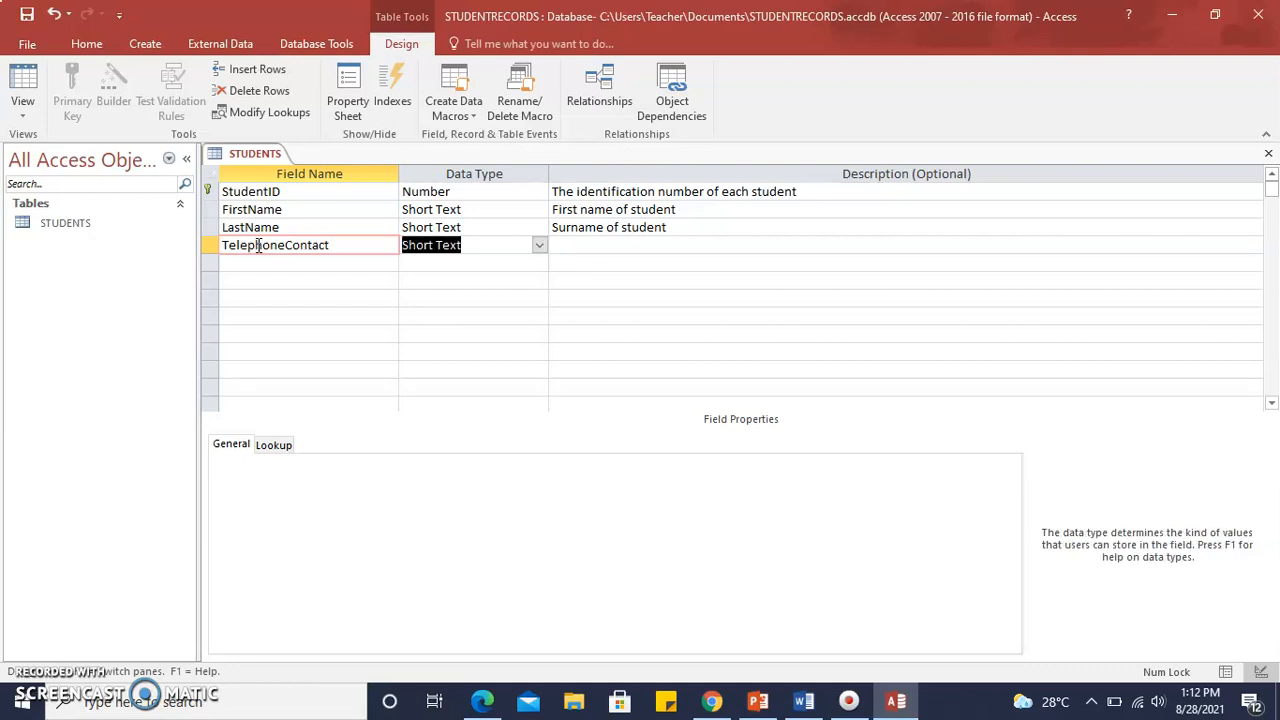
left_click(538, 246)
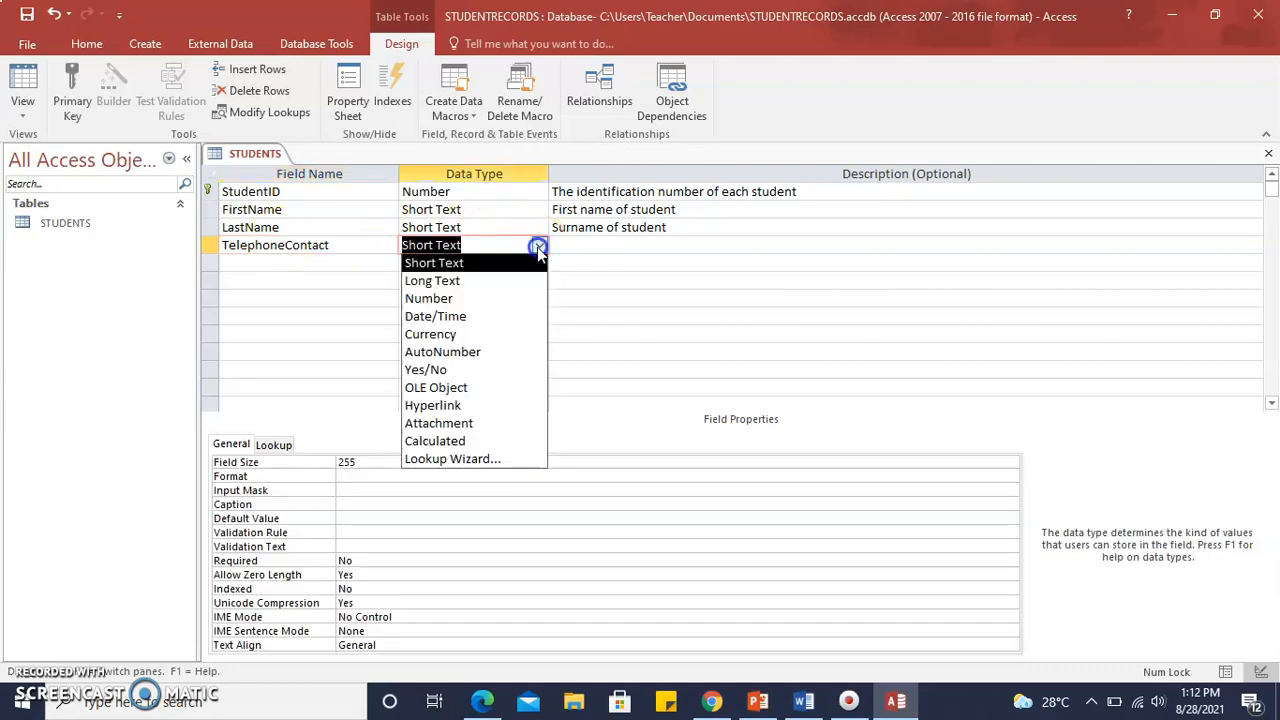
left_click(501, 265)
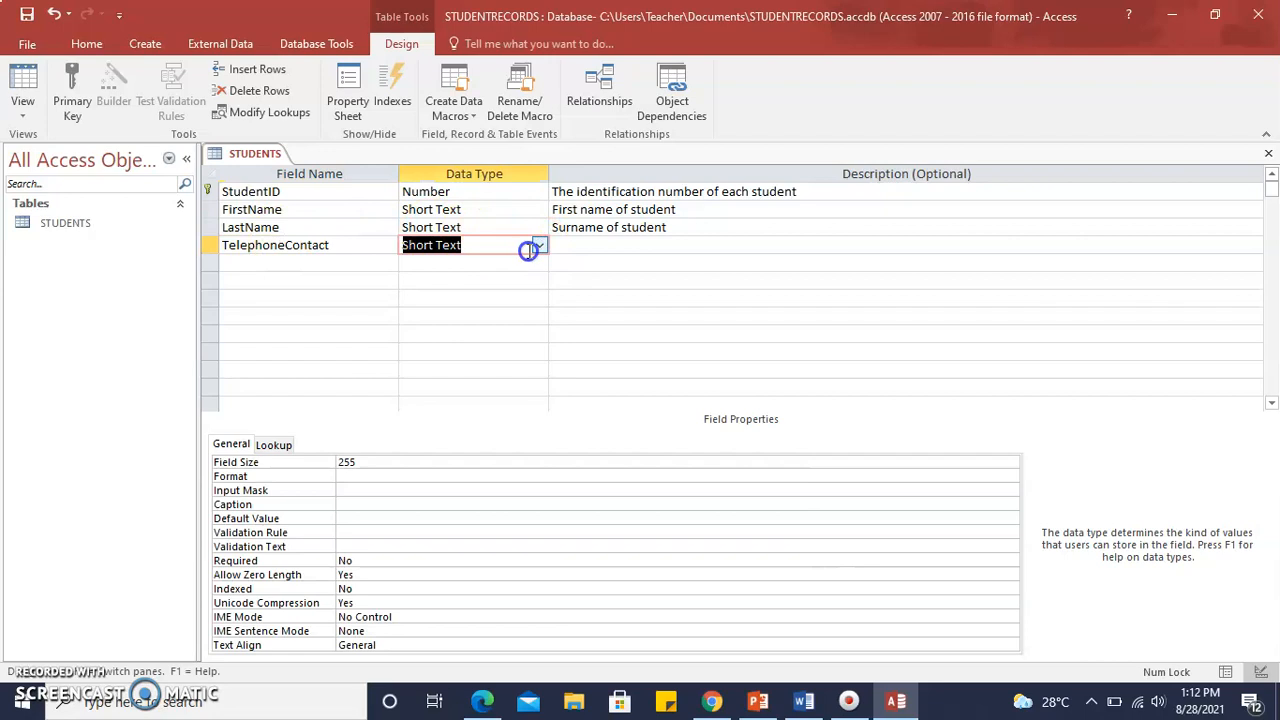
left_click(539, 246)
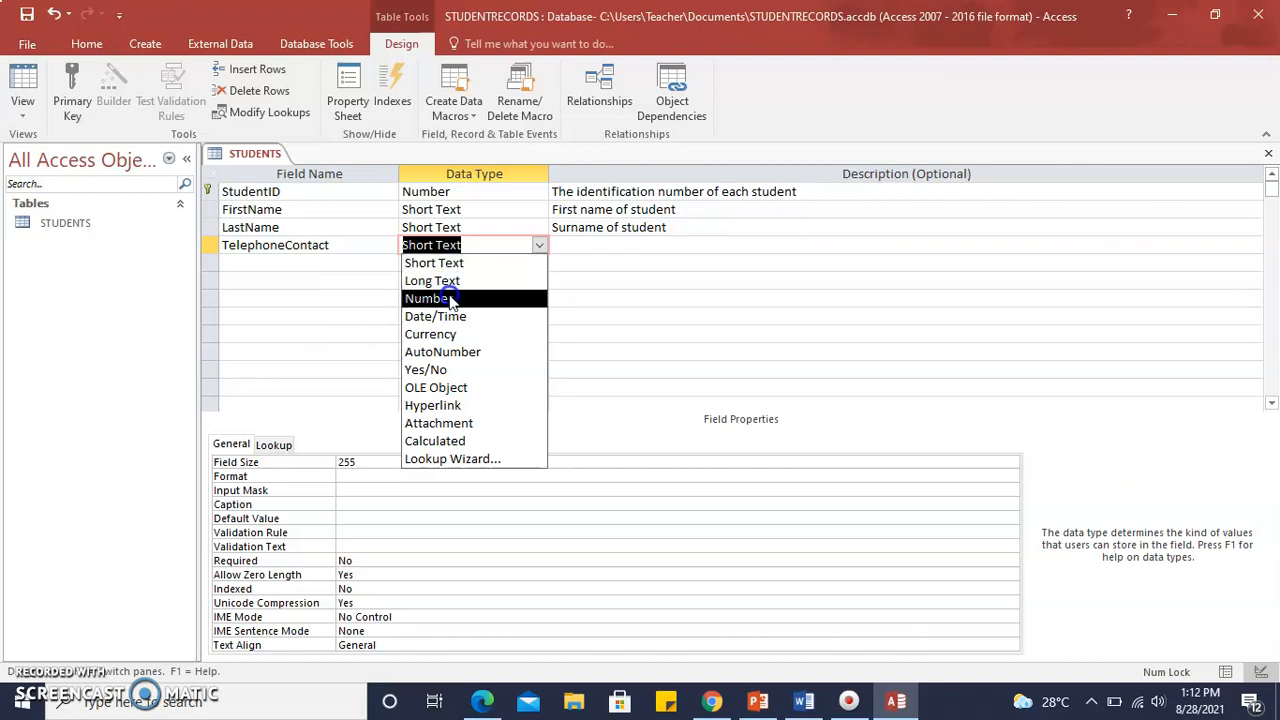
left_click(582, 243)
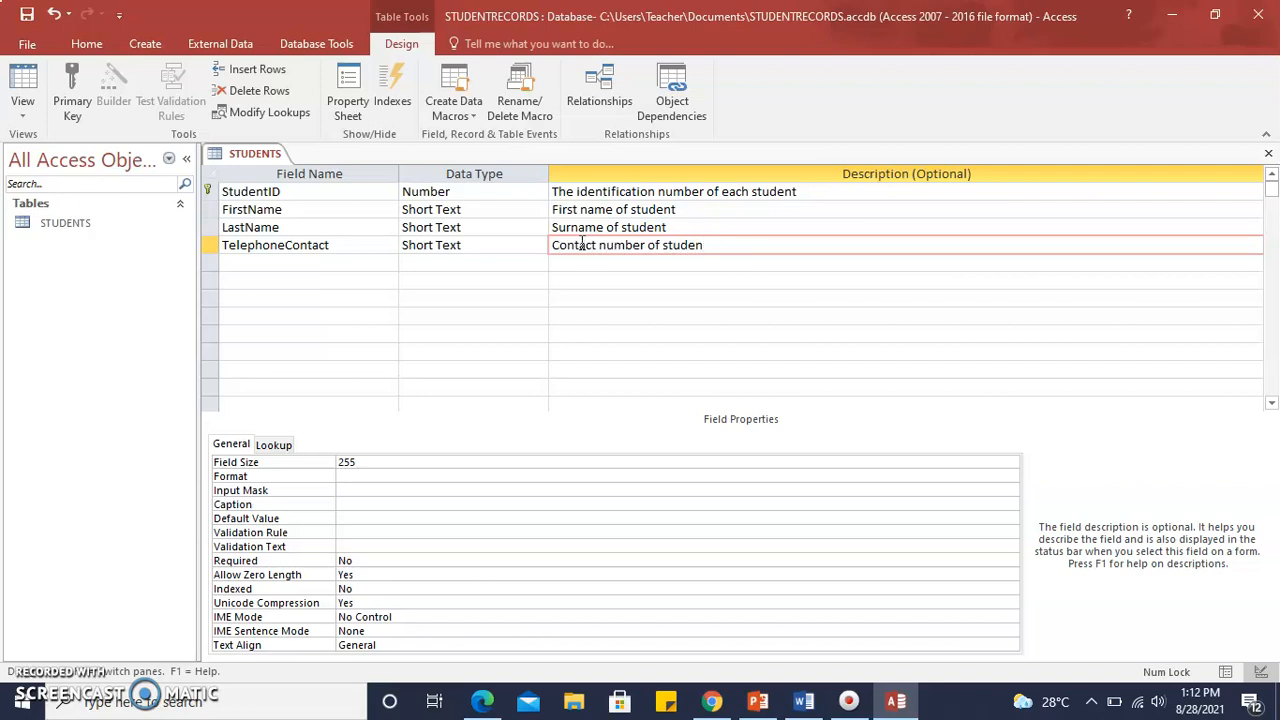
Add a Short Text field AreaofResidence below TelephoneContact with the description "City where student resides".
left_click(314, 261)
type("Ar")
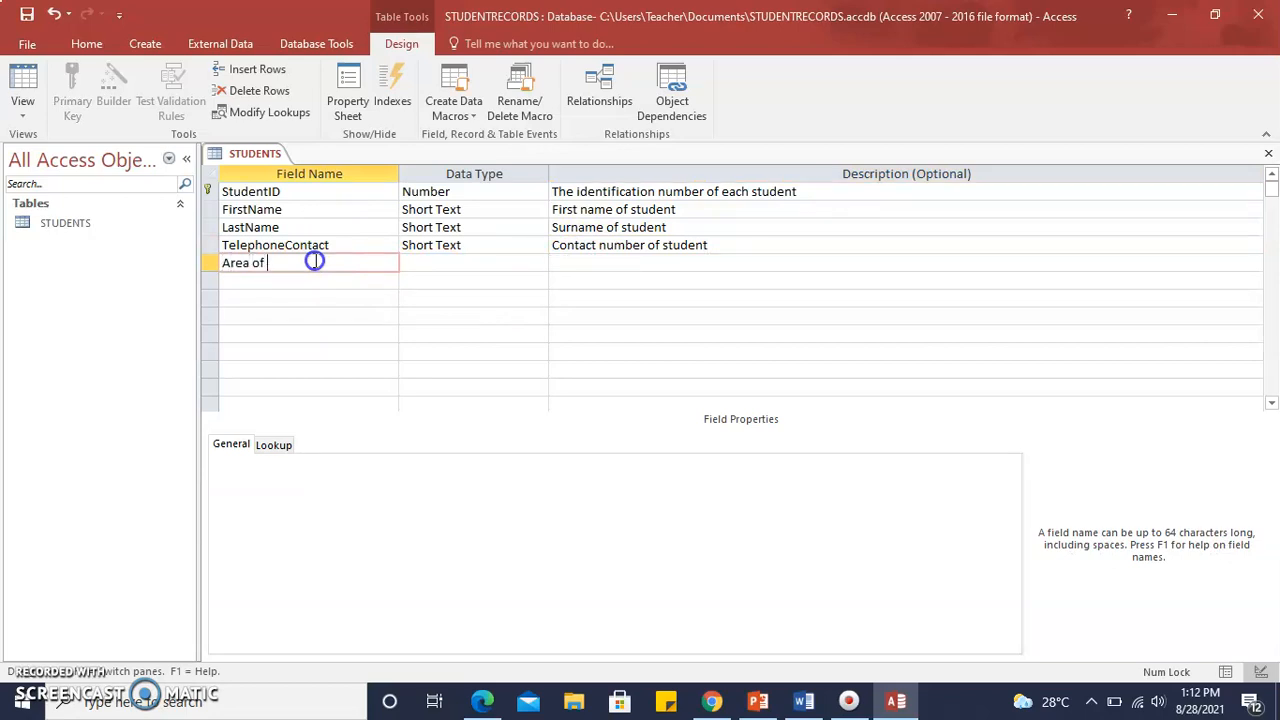
type("eaofResidence")
key("Tab")
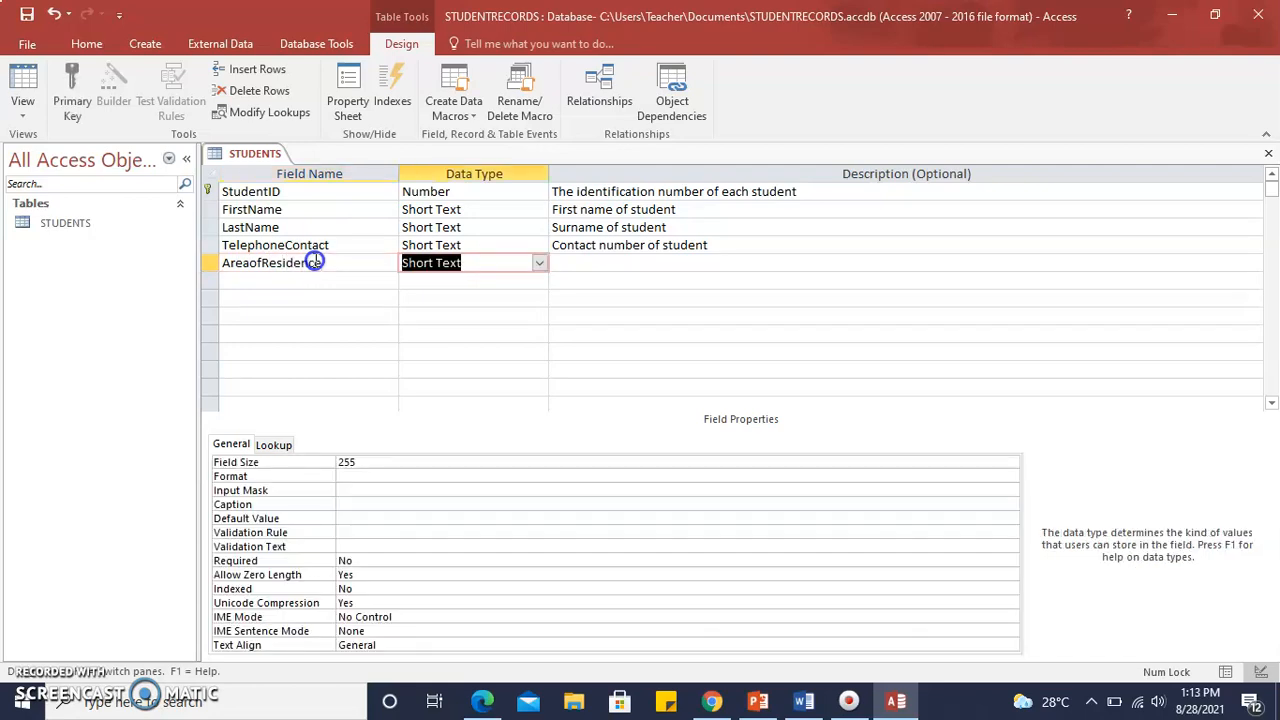
left_click(602, 261)
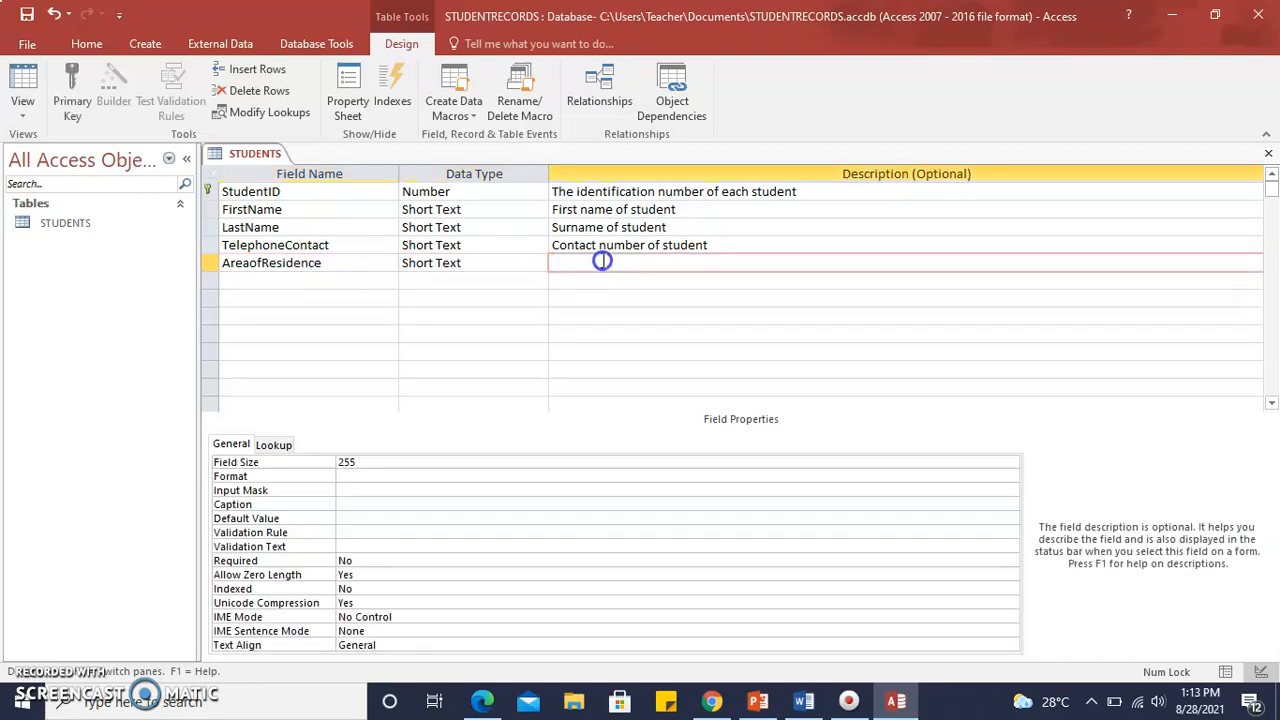
type("City where student resides")
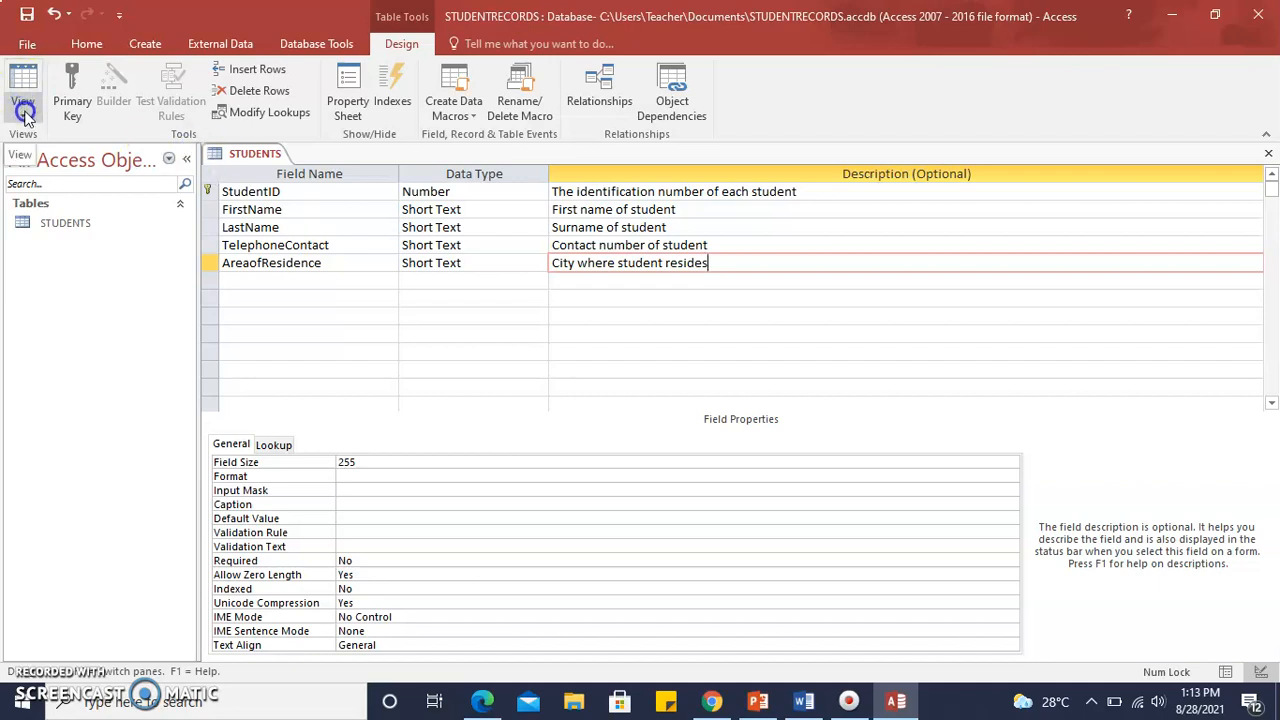
Save the STUDENTS table while switching to Datasheet View, and widen the columns so all field names fit.
left_click(25, 110)
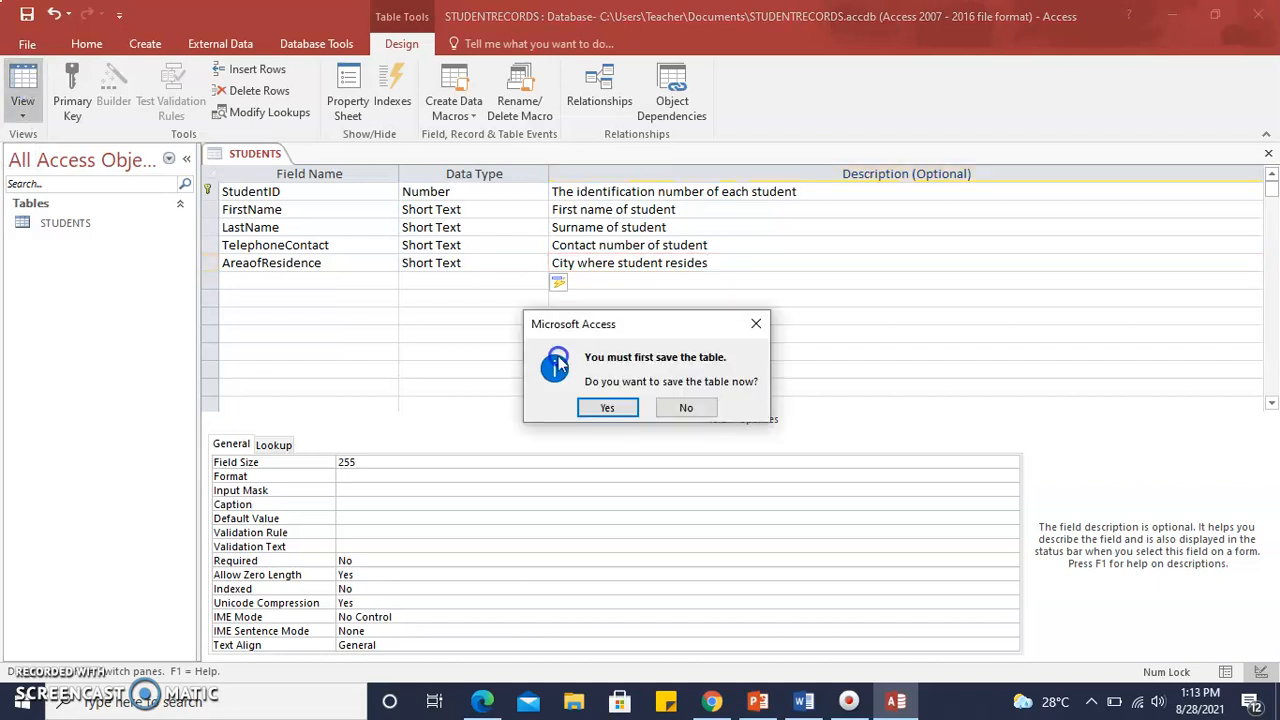
left_click(606, 406)
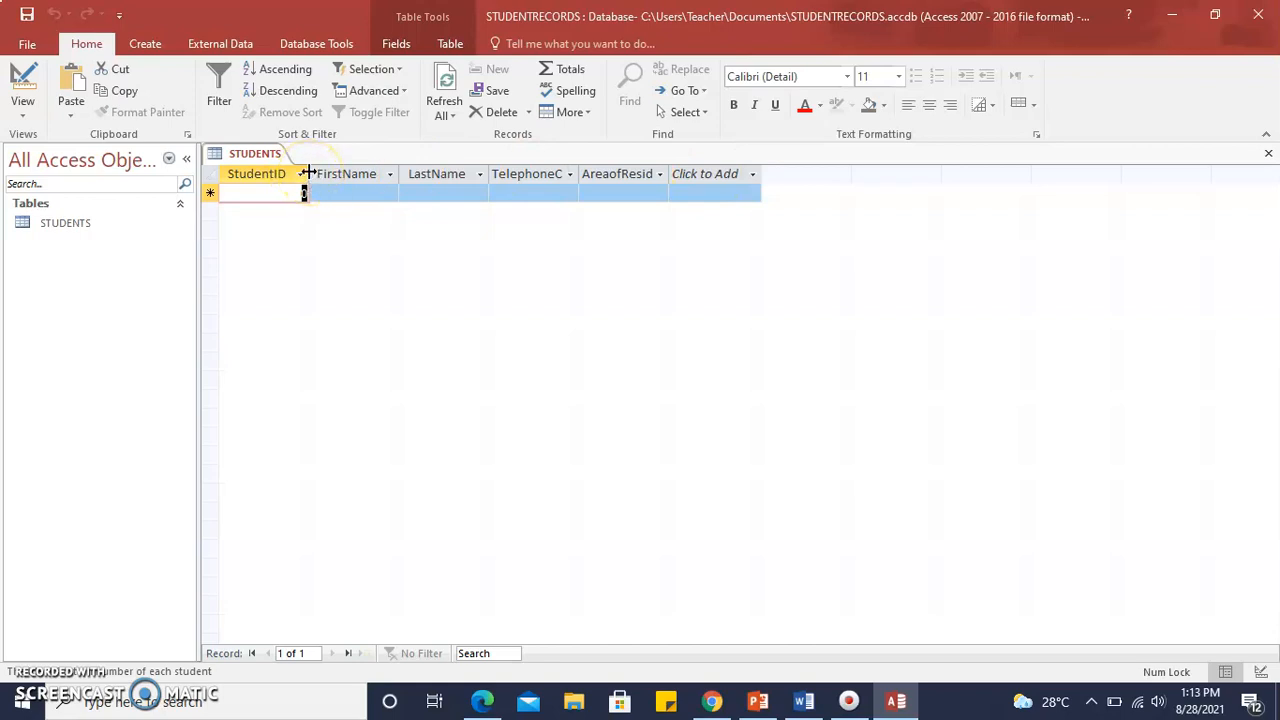
mouse_move(309, 173)
left_mouse_down()
mouse_move(328, 173)
mouse_move(310, 171)
left_mouse_up()
left_click_drag(401, 172, 418, 172)
left_click_drag(508, 172, 546, 172)
left_click_drag(636, 172, 671, 172)
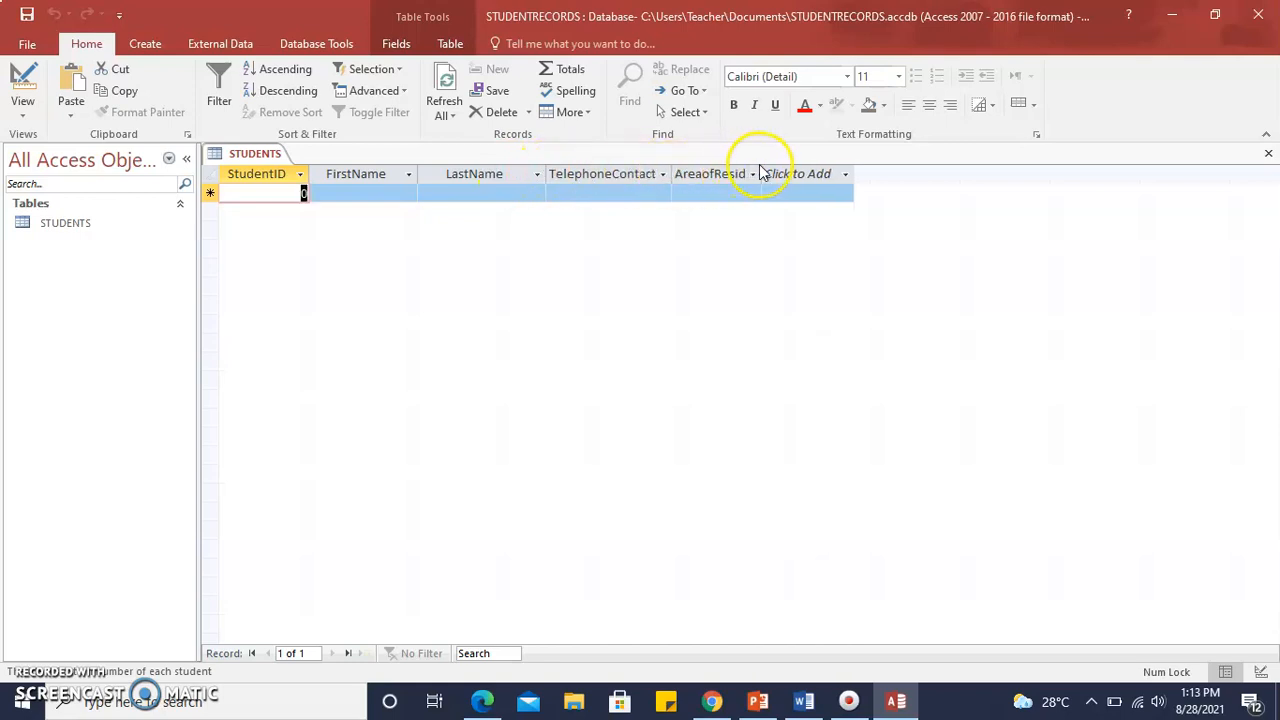
left_click_drag(762, 173, 808, 173)
left_click(810, 174)
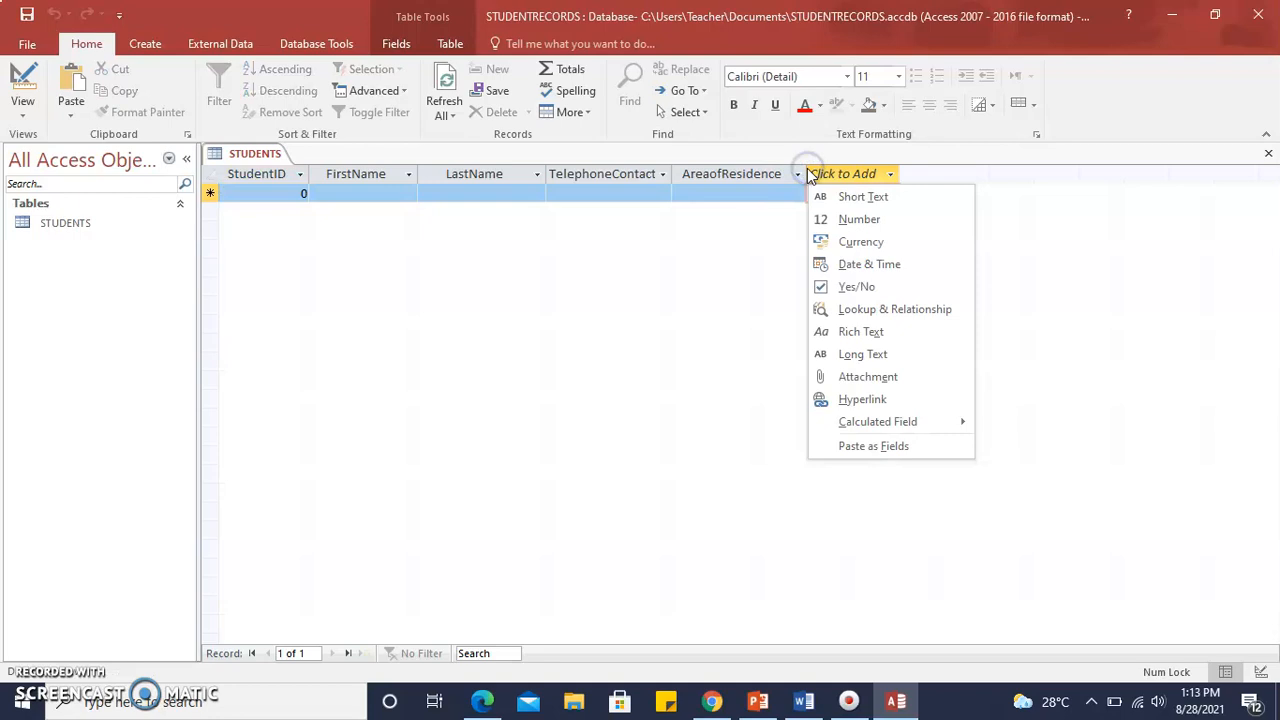
left_click(768, 210)
mouse_move(807, 172)
left_mouse_down()
mouse_move(777, 172)
mouse_move(802, 170)
left_mouse_up()
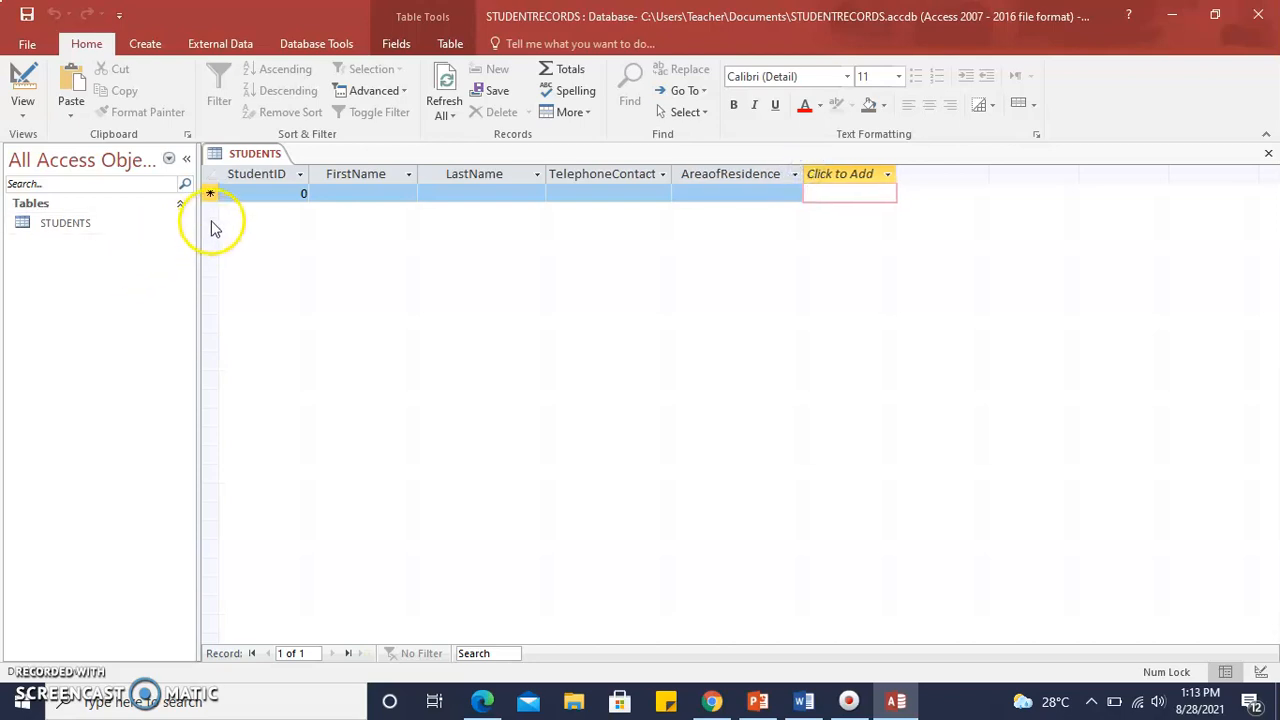
Fill in the first student record with the student's ID number, first name, surname and phone number, and Marabella as the area of residence.
left_click(240, 204)
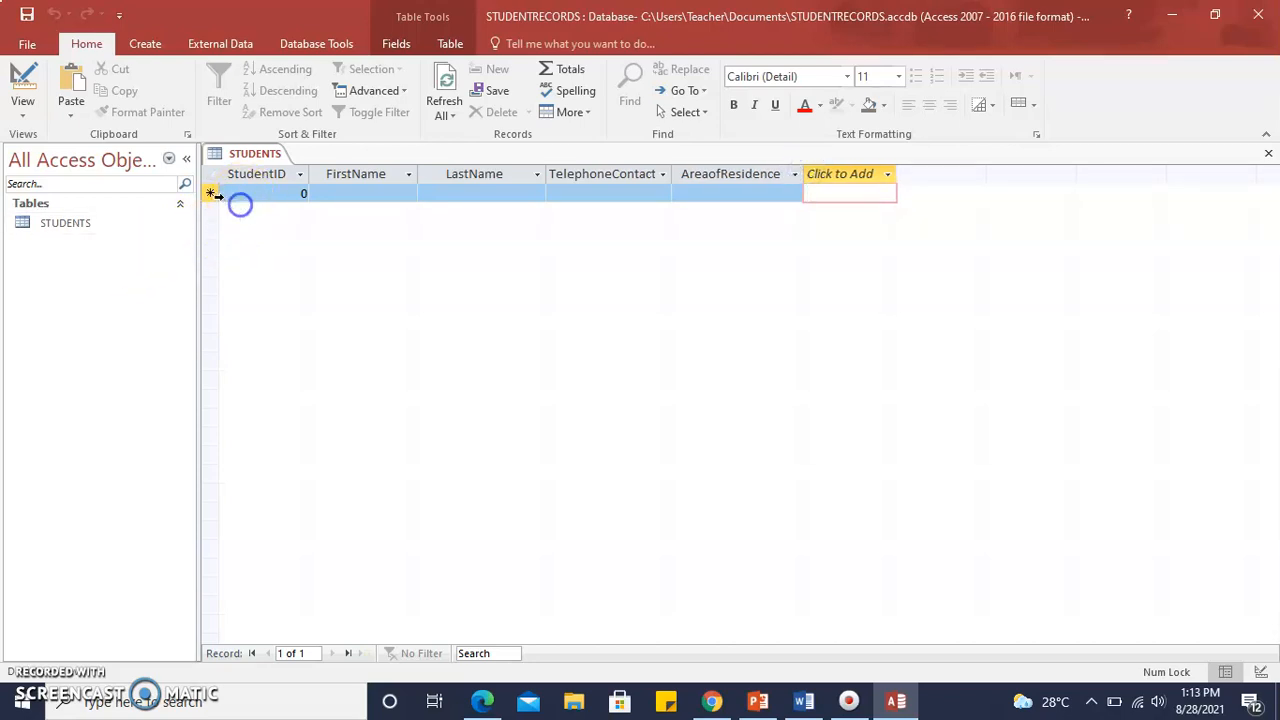
mouse_move(209, 203)
left_mouse_down()
mouse_move(212, 221)
mouse_move(211, 192)
mouse_move(215, 211)
left_mouse_up()
left_click(253, 194)
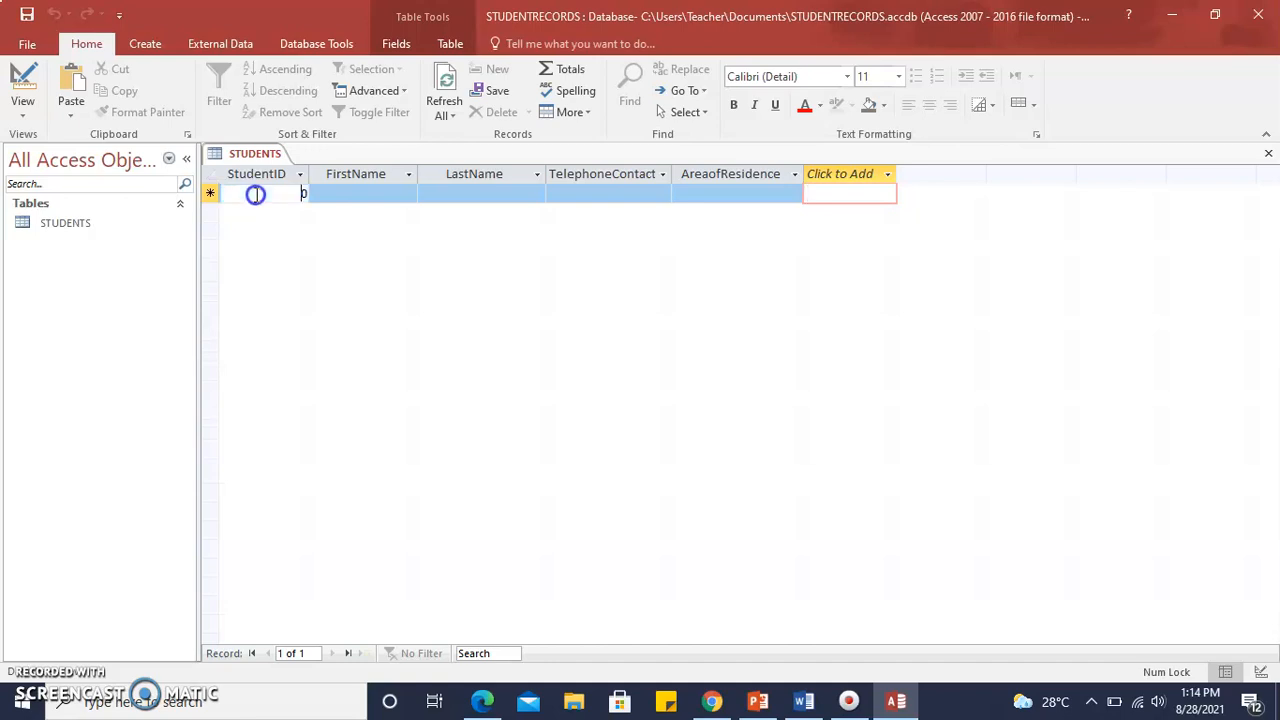
key("BackSpace")
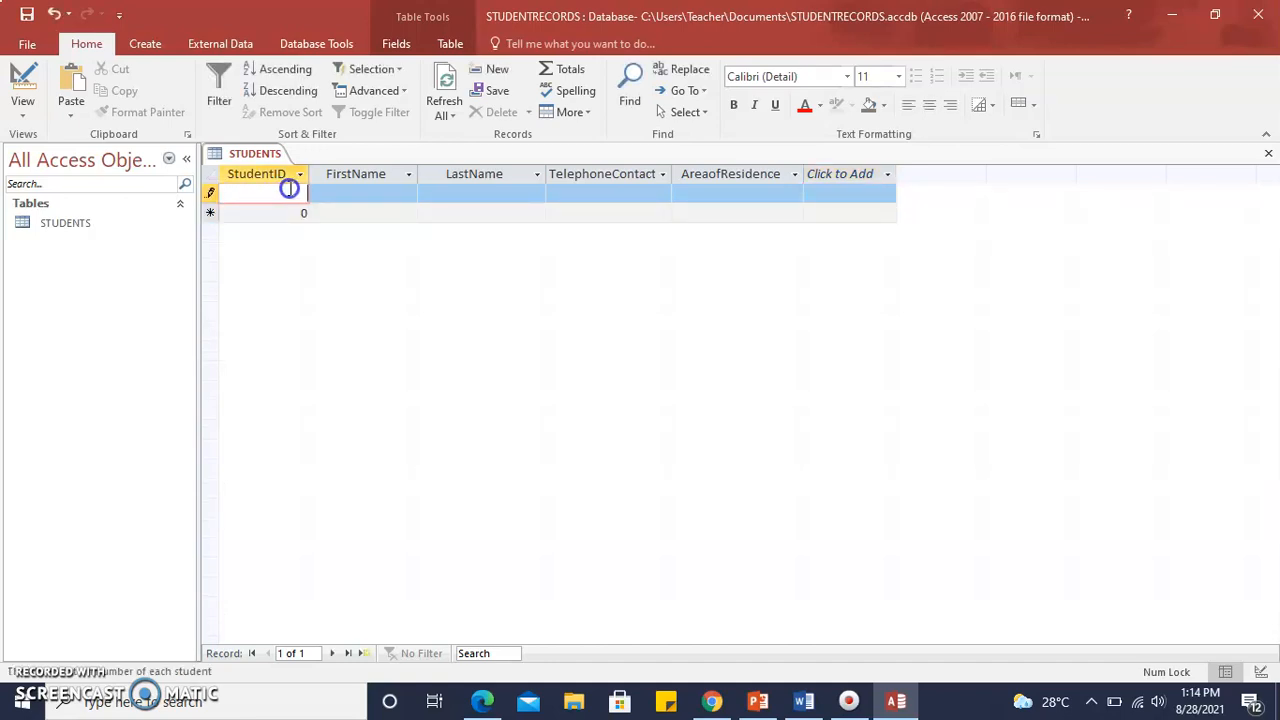
type("123456")
key("BackSpace")
left_click(347, 192)
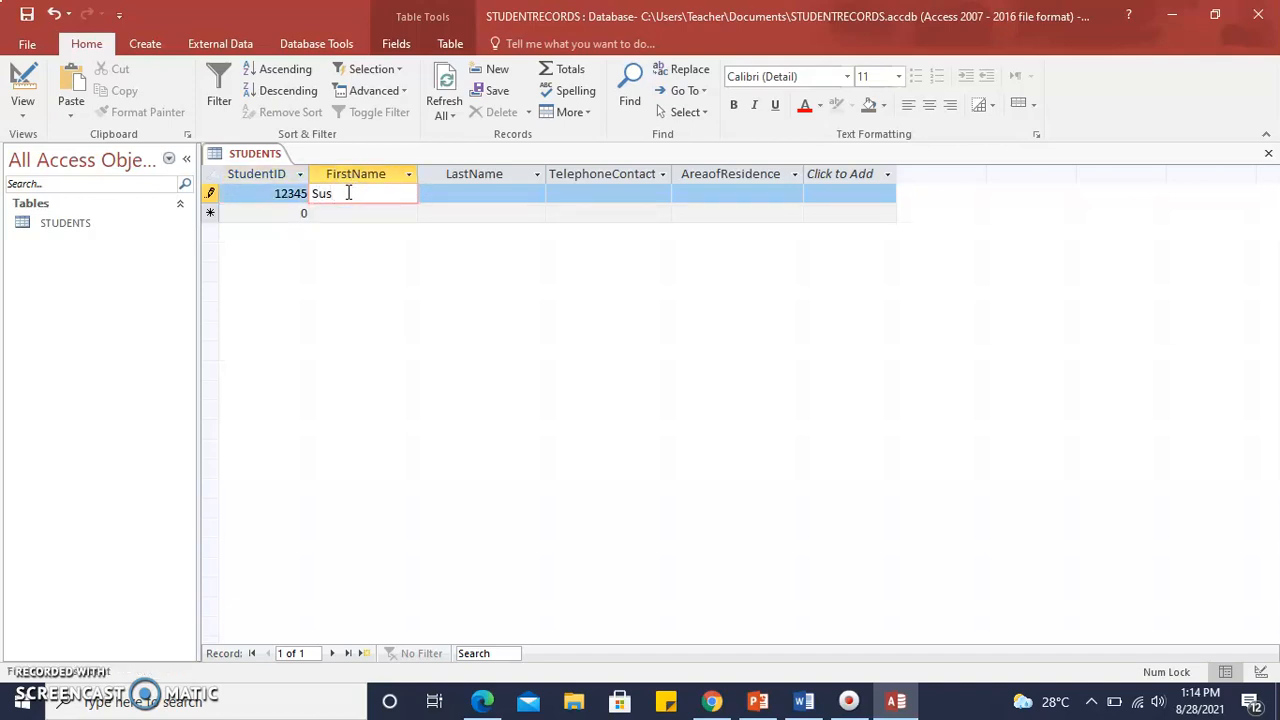
key("Tab")
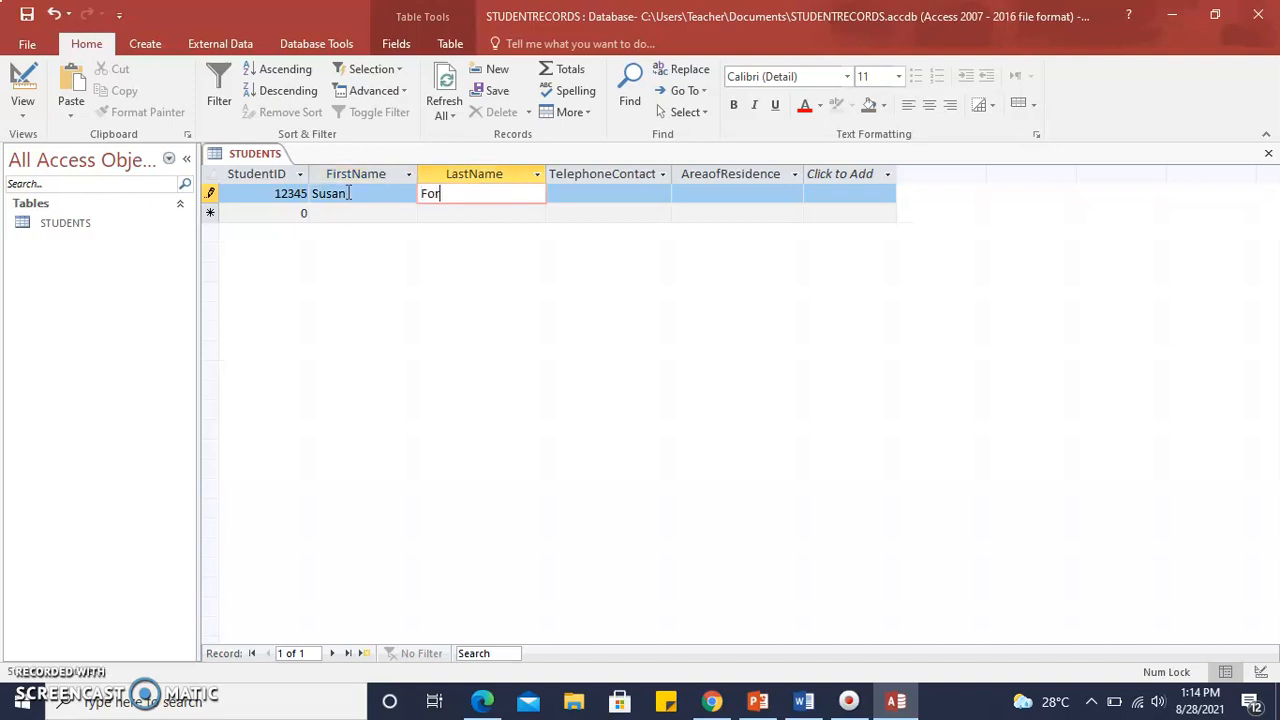
type("Forbes")
key("Tab")
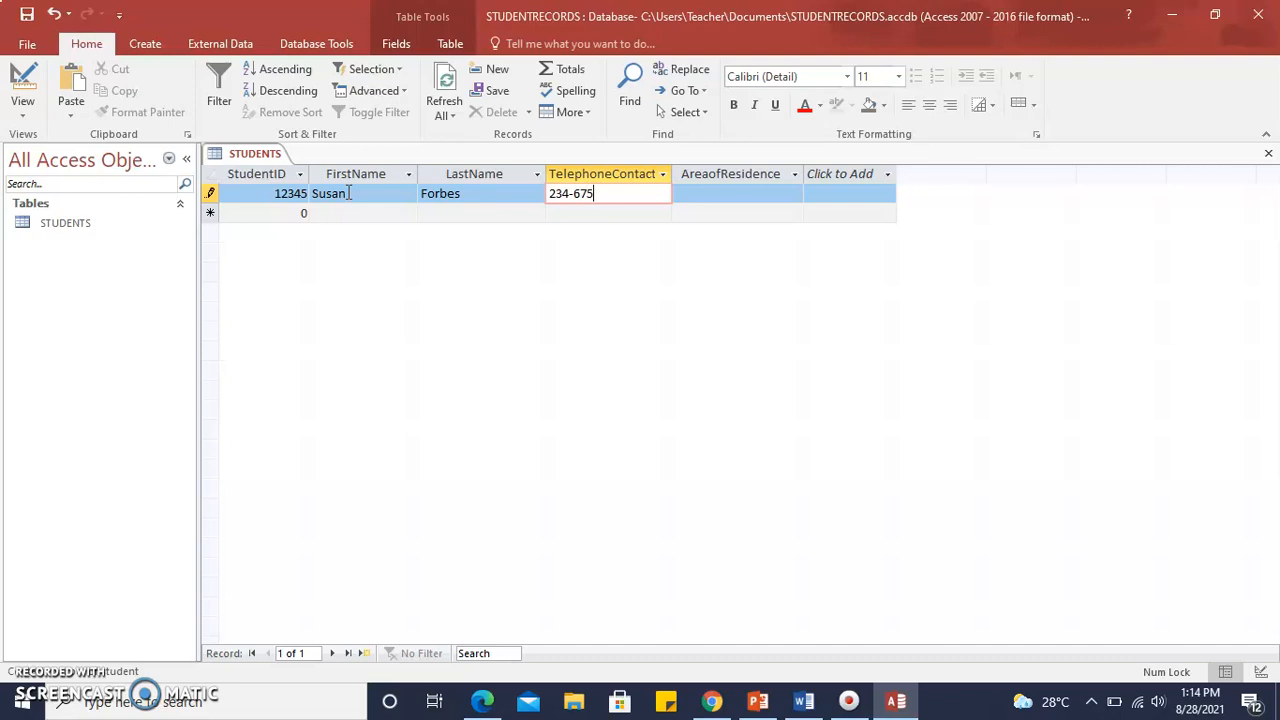
key("Tab")
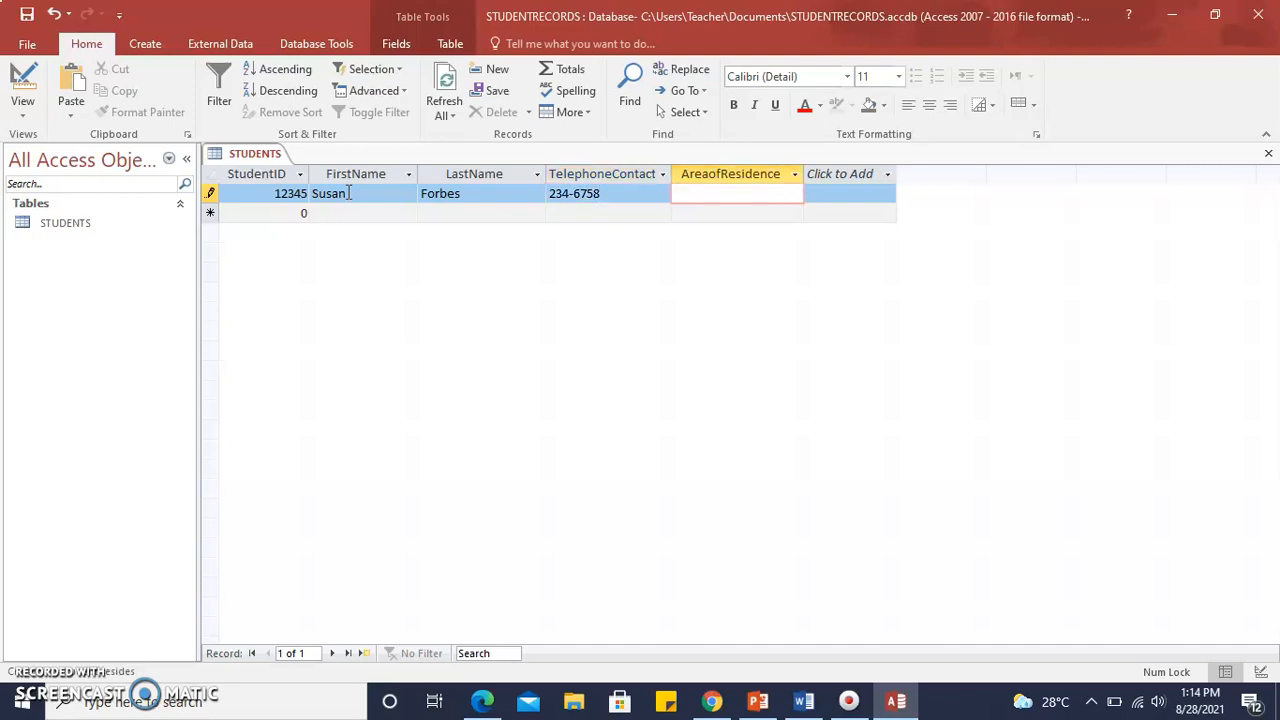
type("Marabe")
left_click(273, 197)
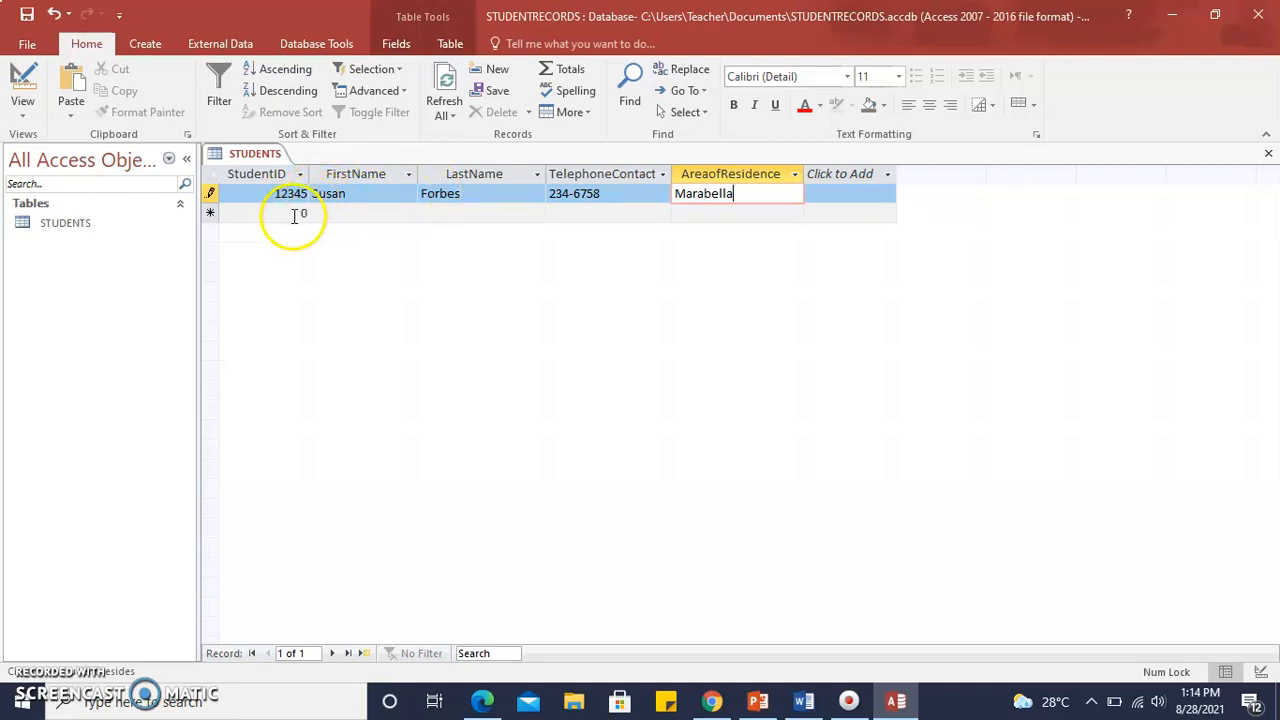
Fill in the second student record with the ID number, first name, surname and phone number, and Couva as the area of residence.
left_click(292, 214)
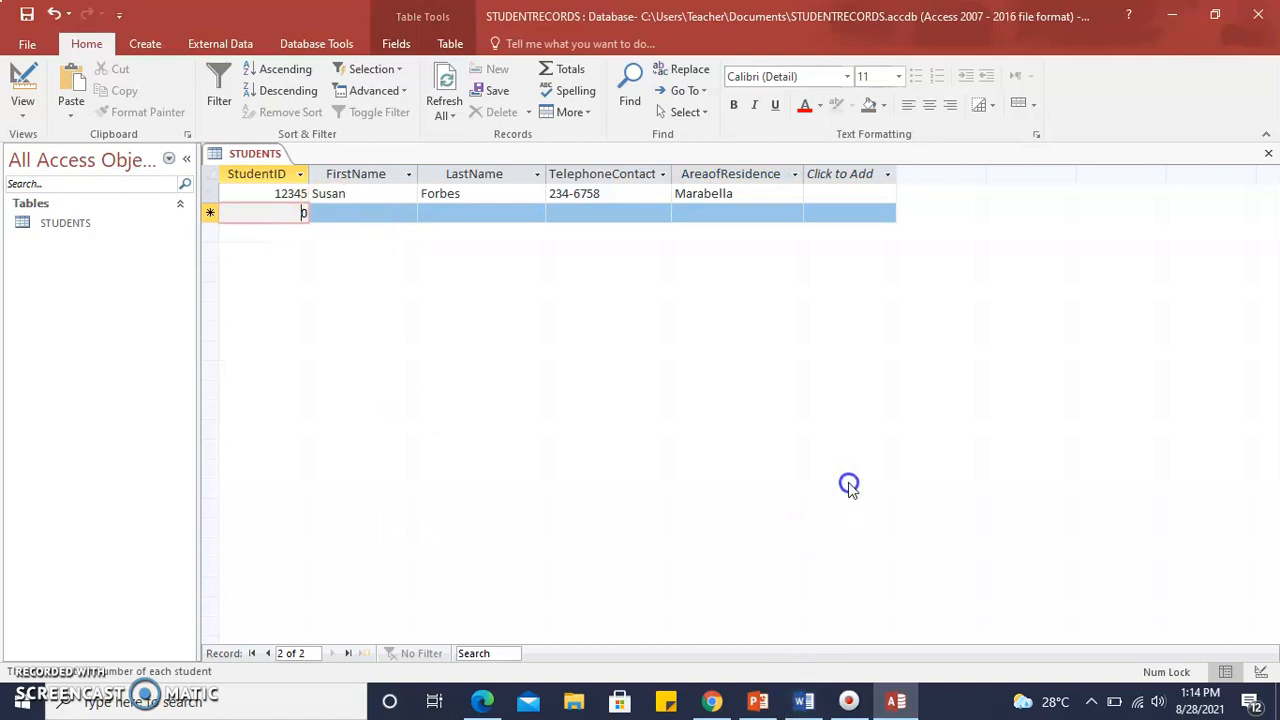
key("BackSpace")
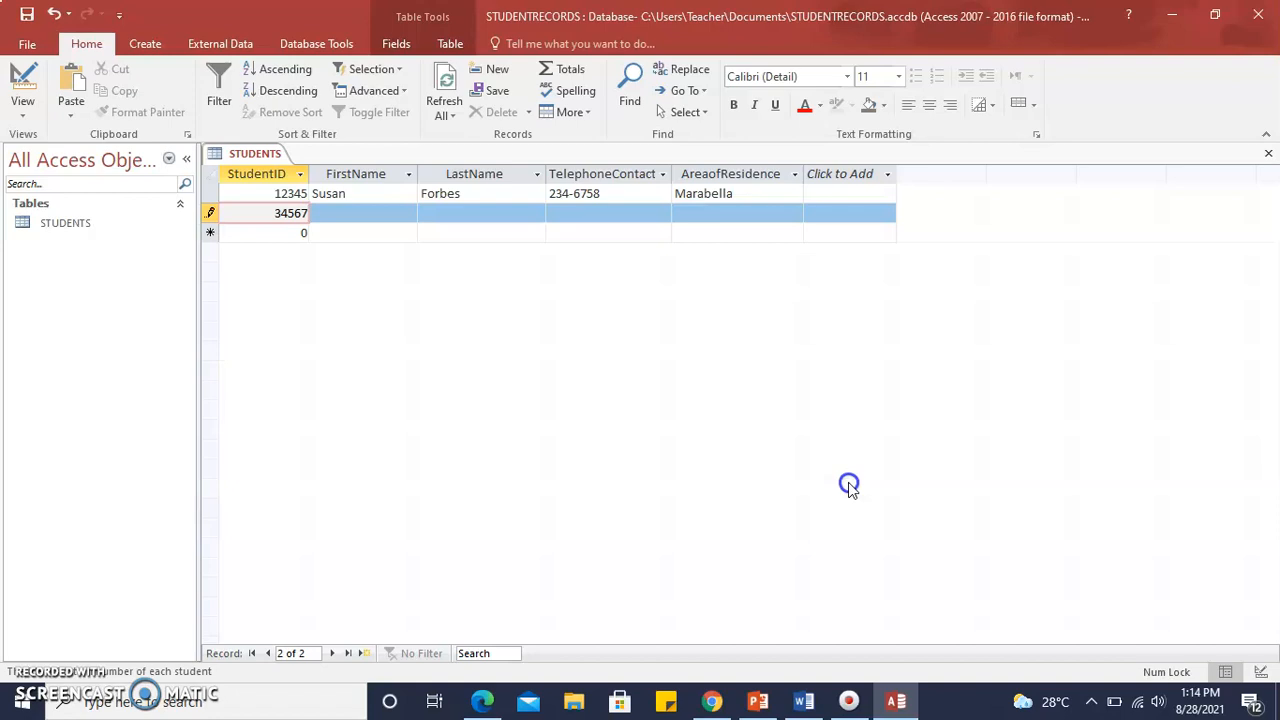
key("Tab")
type("Marti")
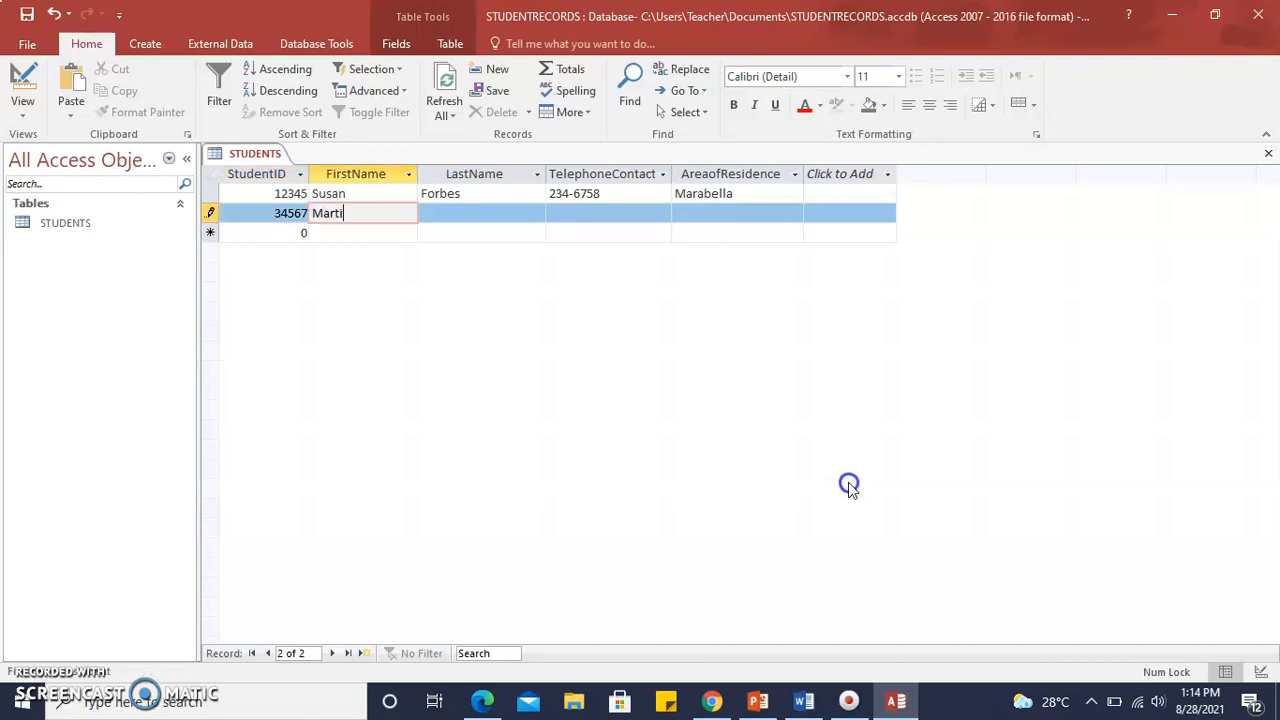
type("n")
key("Tab")
type("Lucas")
key("Tab")
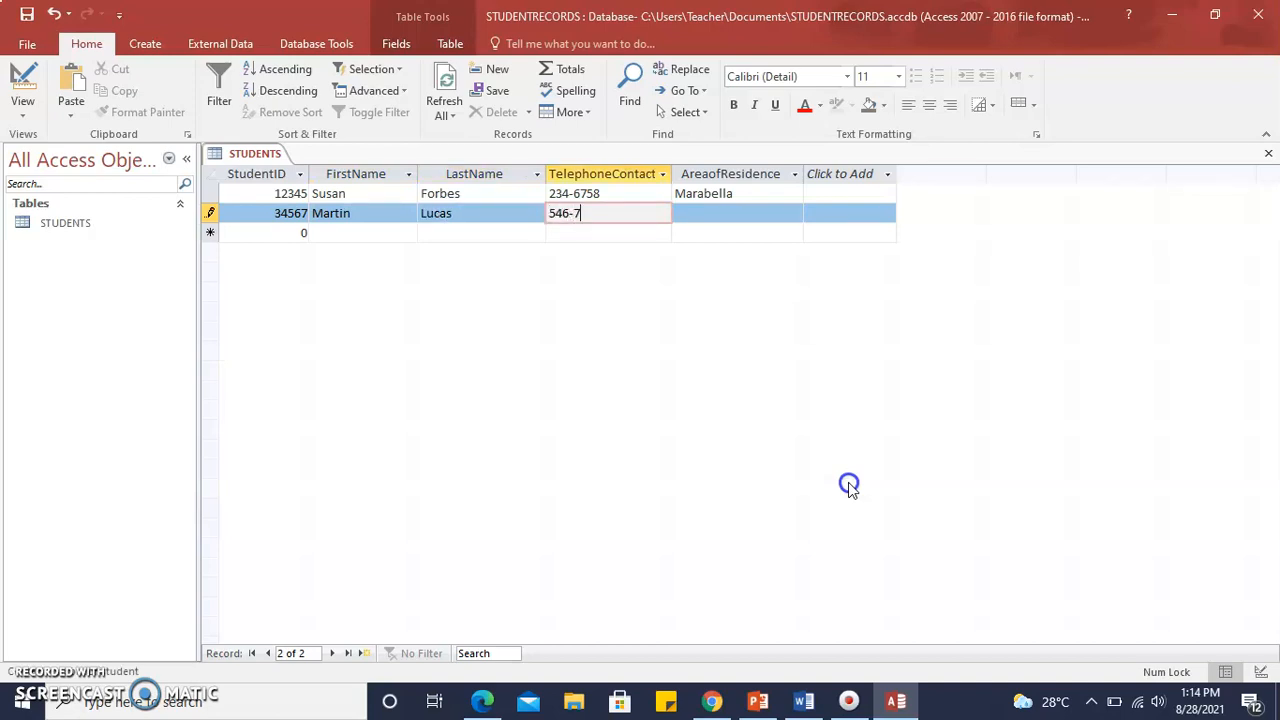
key("Tab")
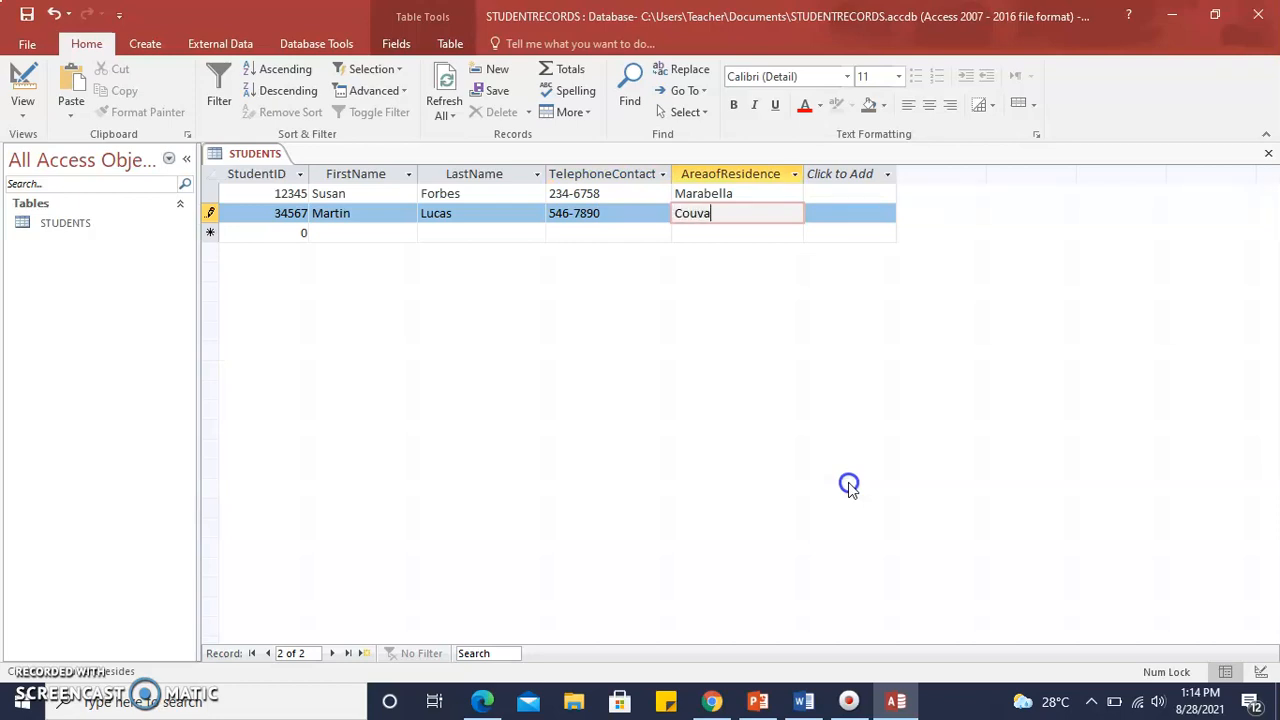
key("Tab")
Fill in the third student record with the ID number, first name, surname and phone number, and San Fernando as the area of residence.
type("345")
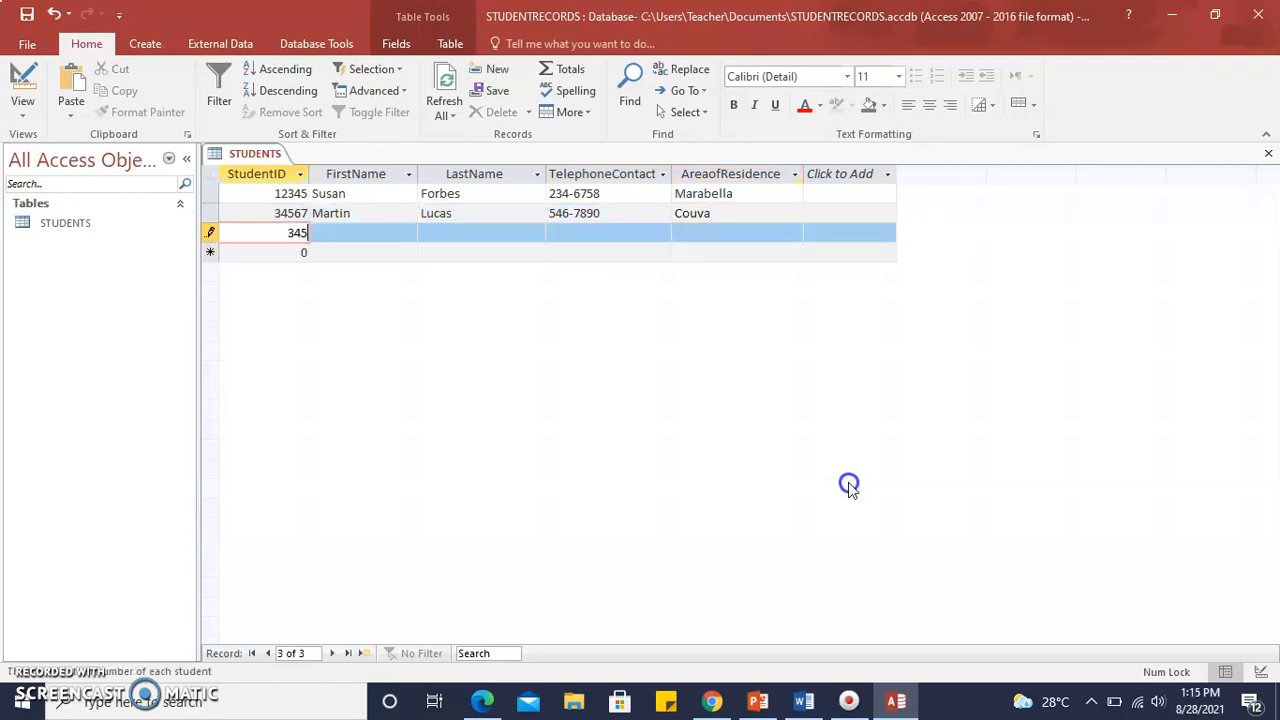
key("Tab")
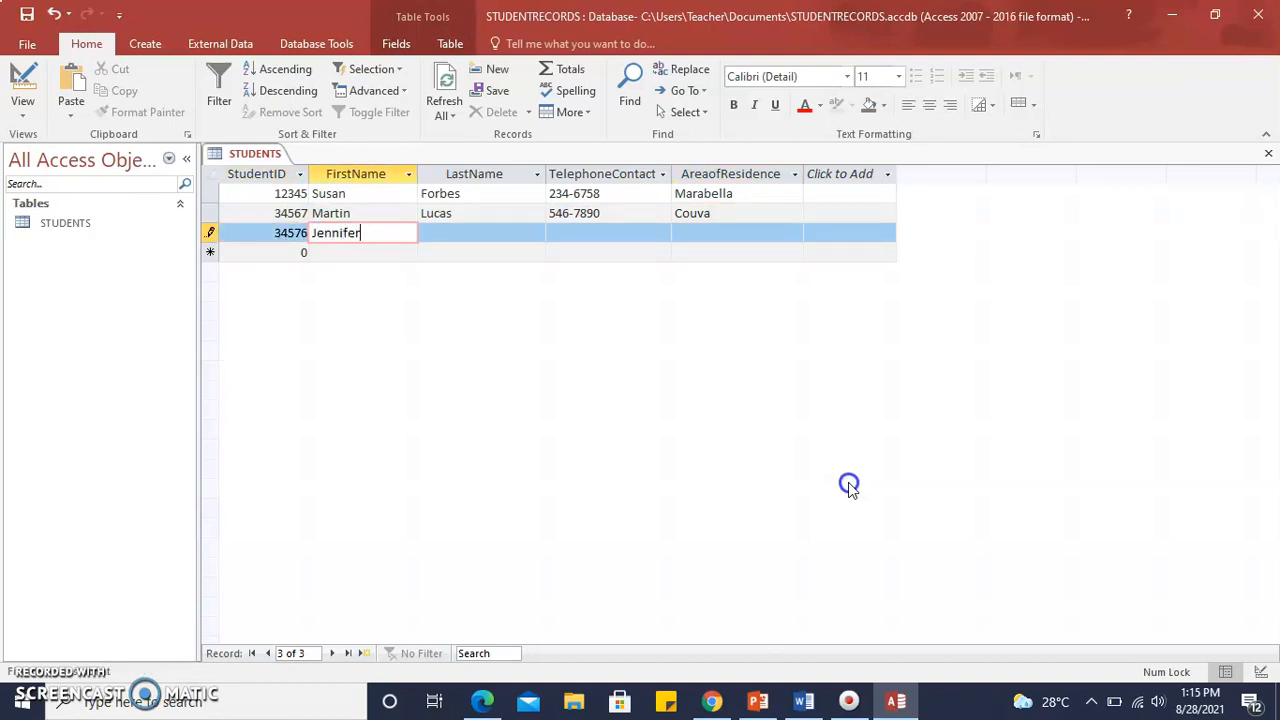
key("Tab")
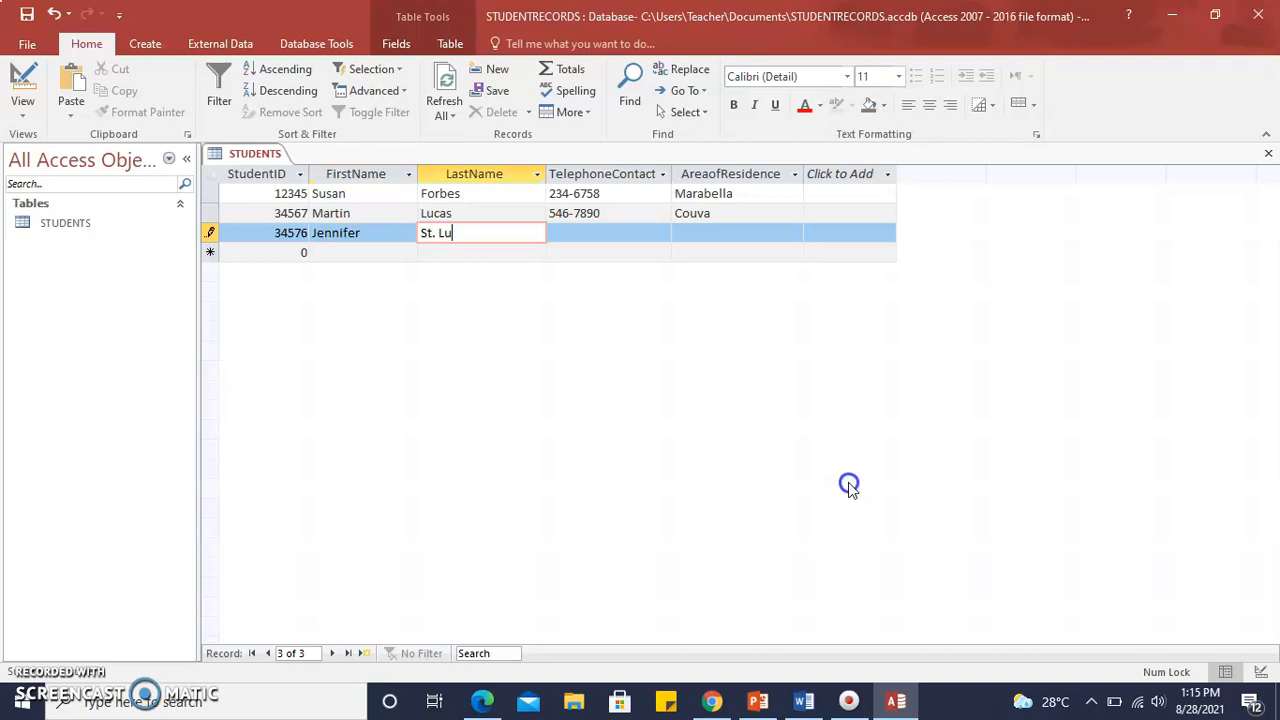
type("St. Louis")
key("Tab")
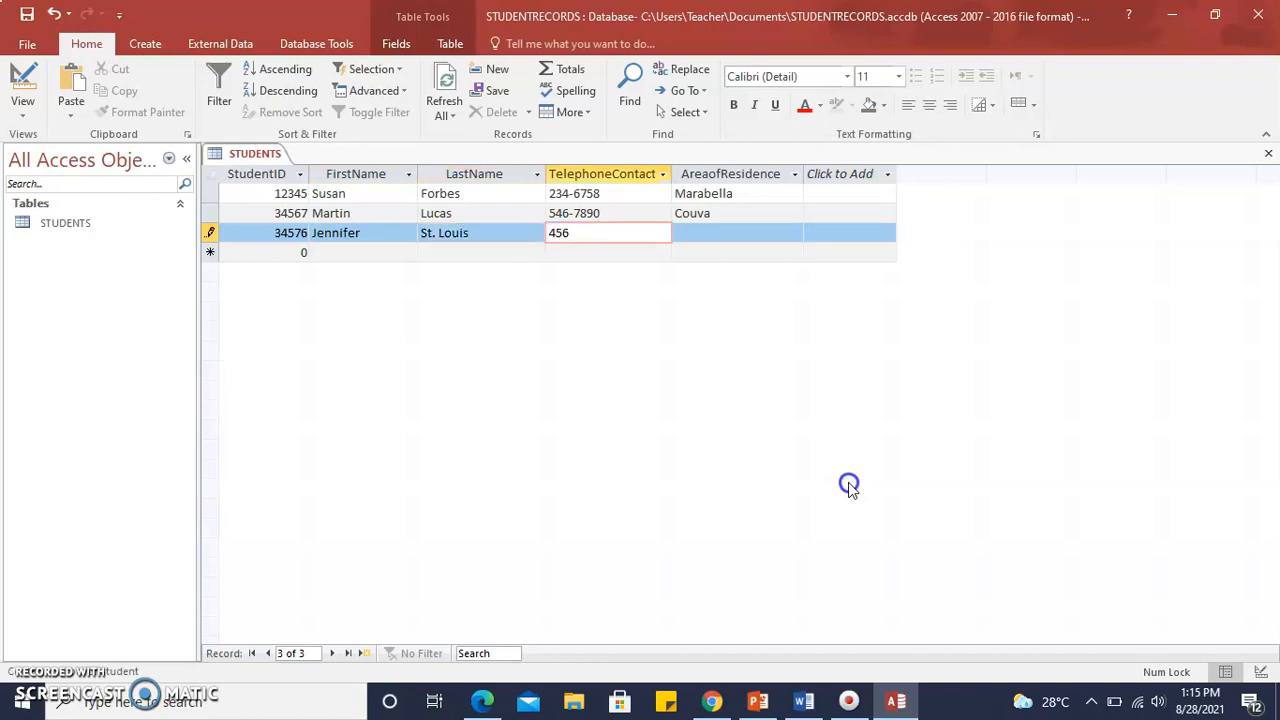
type("456-0987")
key("Tab")
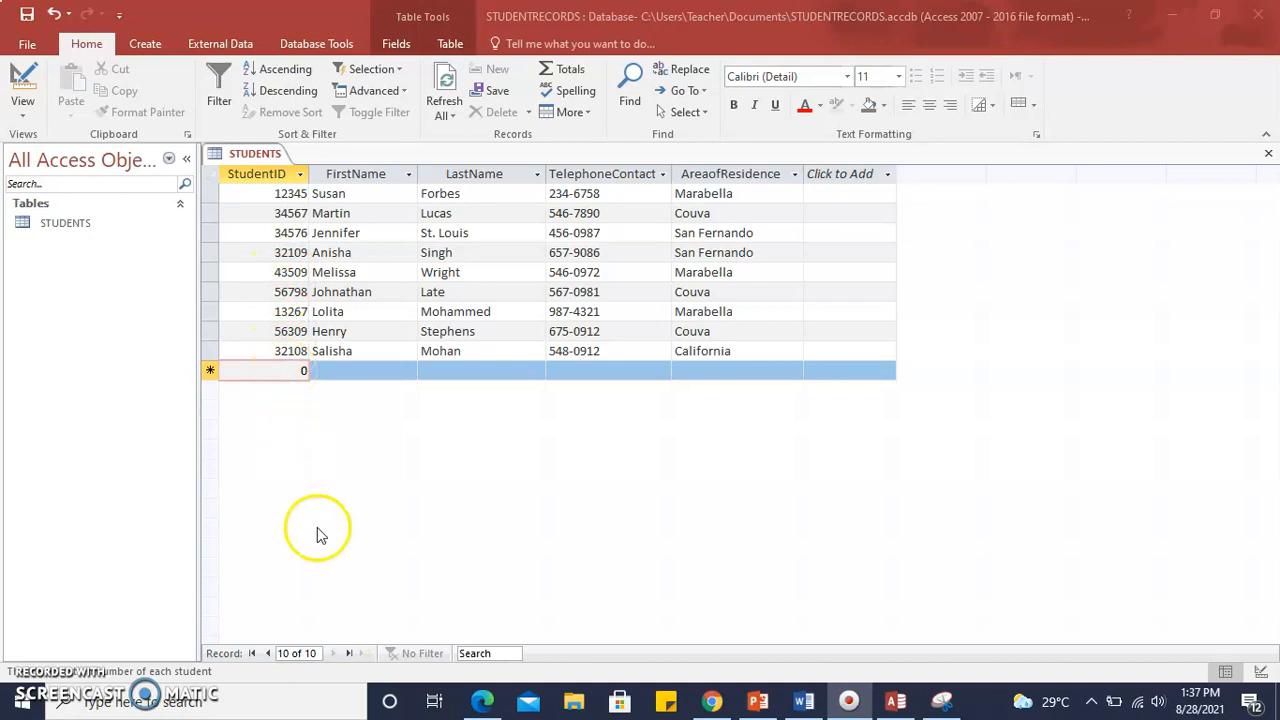
Step back two records from the blank new row to the eighth student record.
left_click(269, 654)
left_click(269, 654)
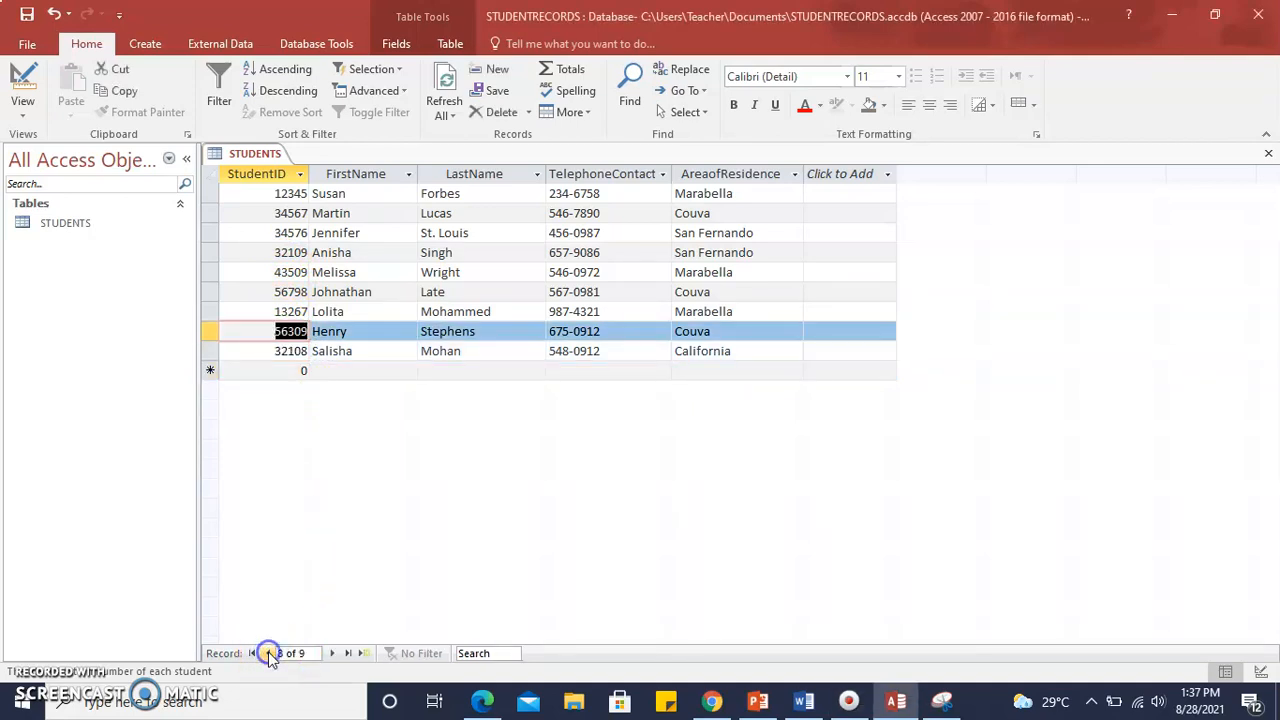
Step back six records from the eighth to the second, and go to the StudentID field of the blank new row.
left_click(269, 654)
left_click(269, 654)
left_click(269, 654)
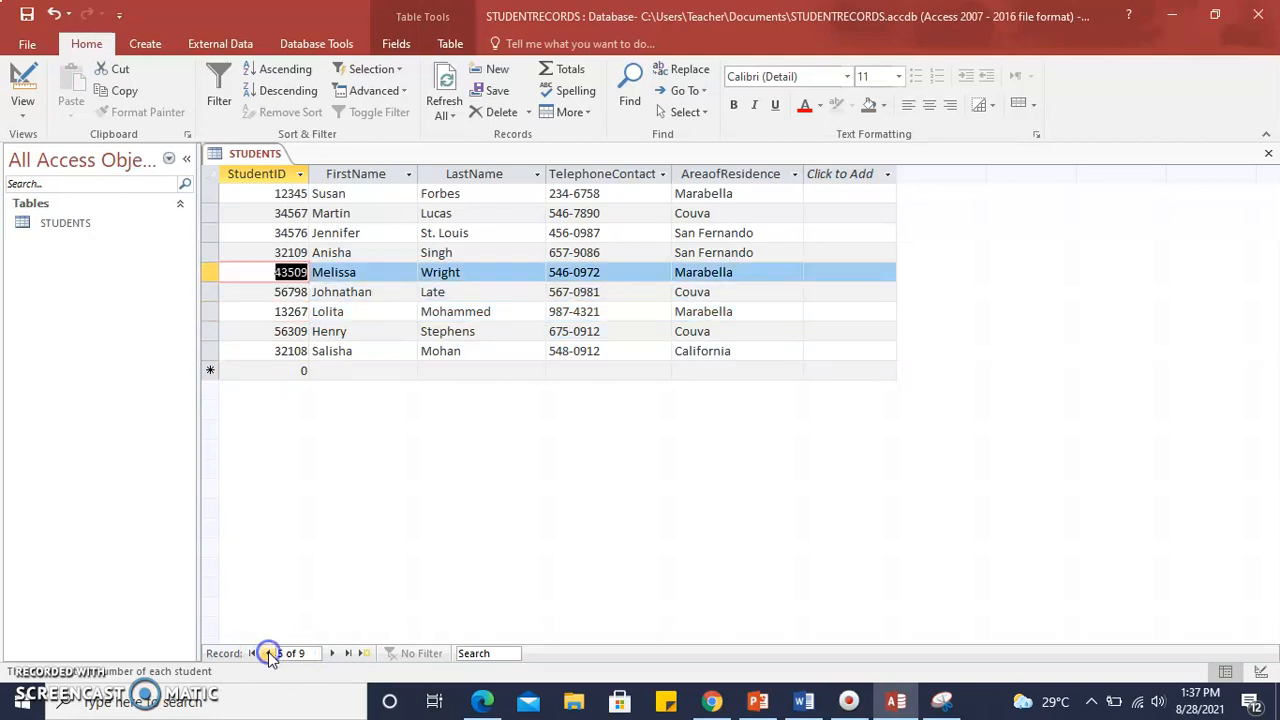
left_click(269, 654)
left_click(269, 654)
left_click(269, 654)
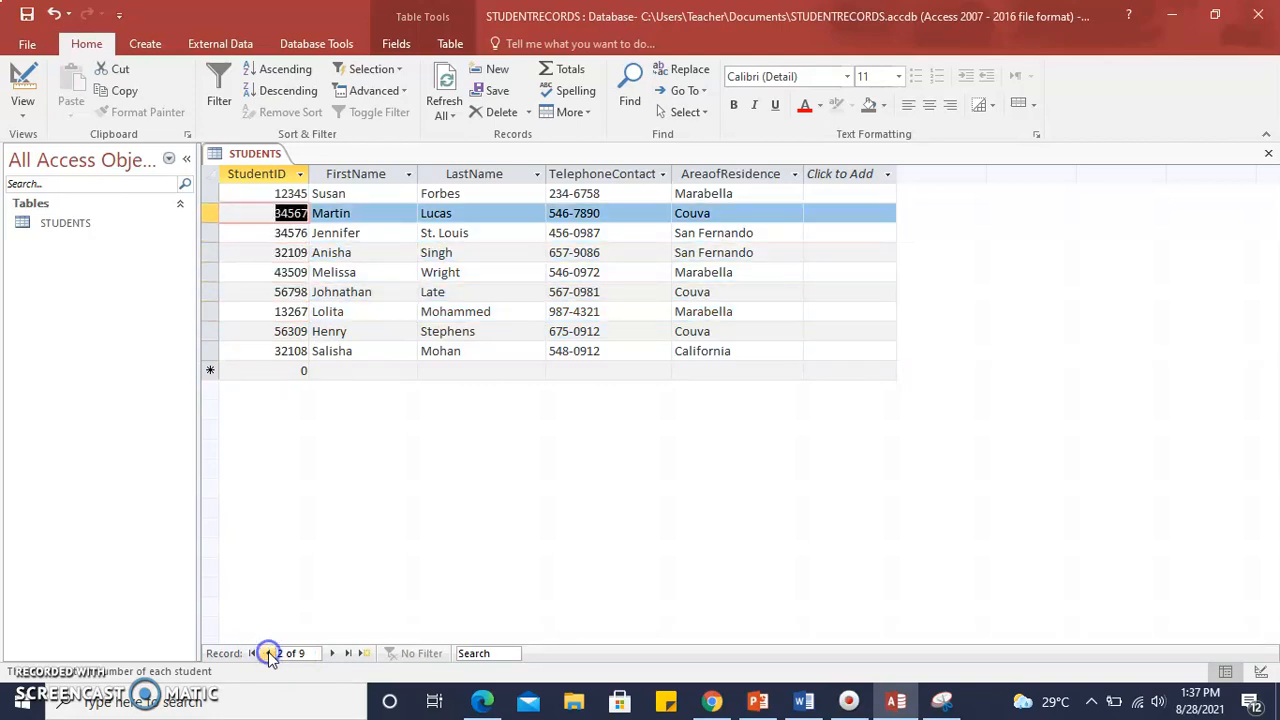
left_click(288, 366)
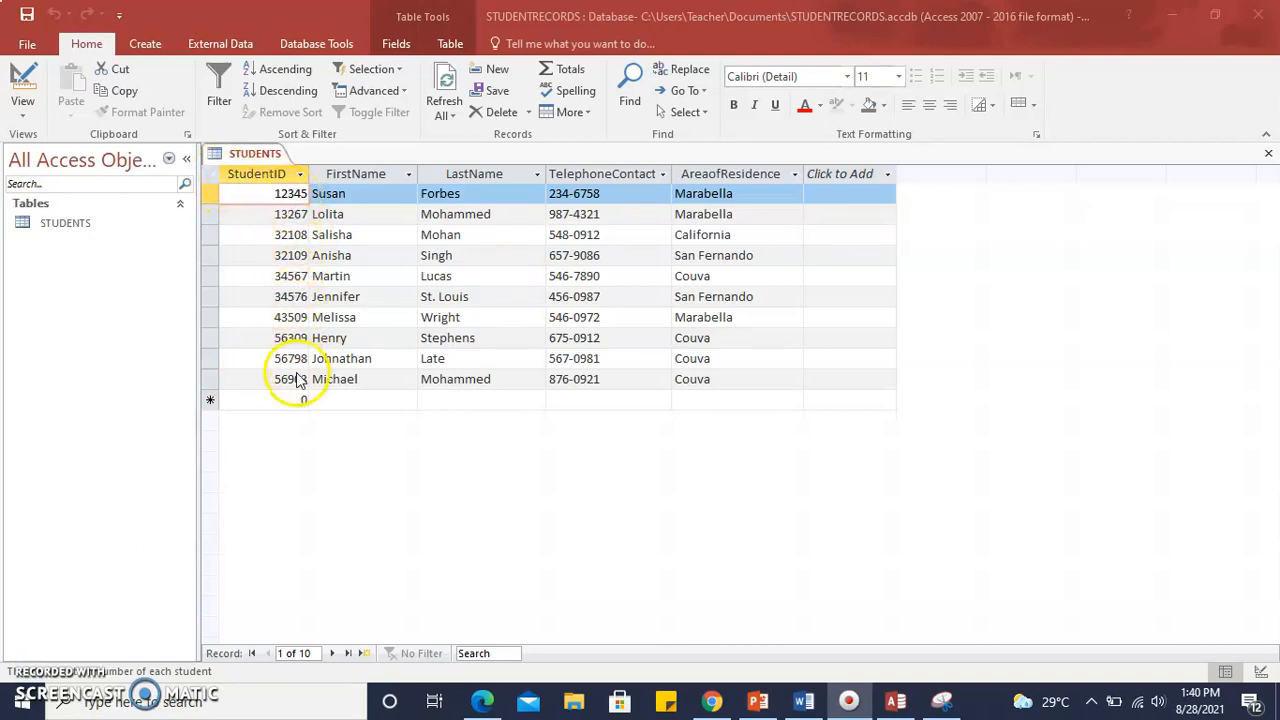
Go through the StudentID values one by one from the second to the tenth record to check their order.
left_click(286, 214)
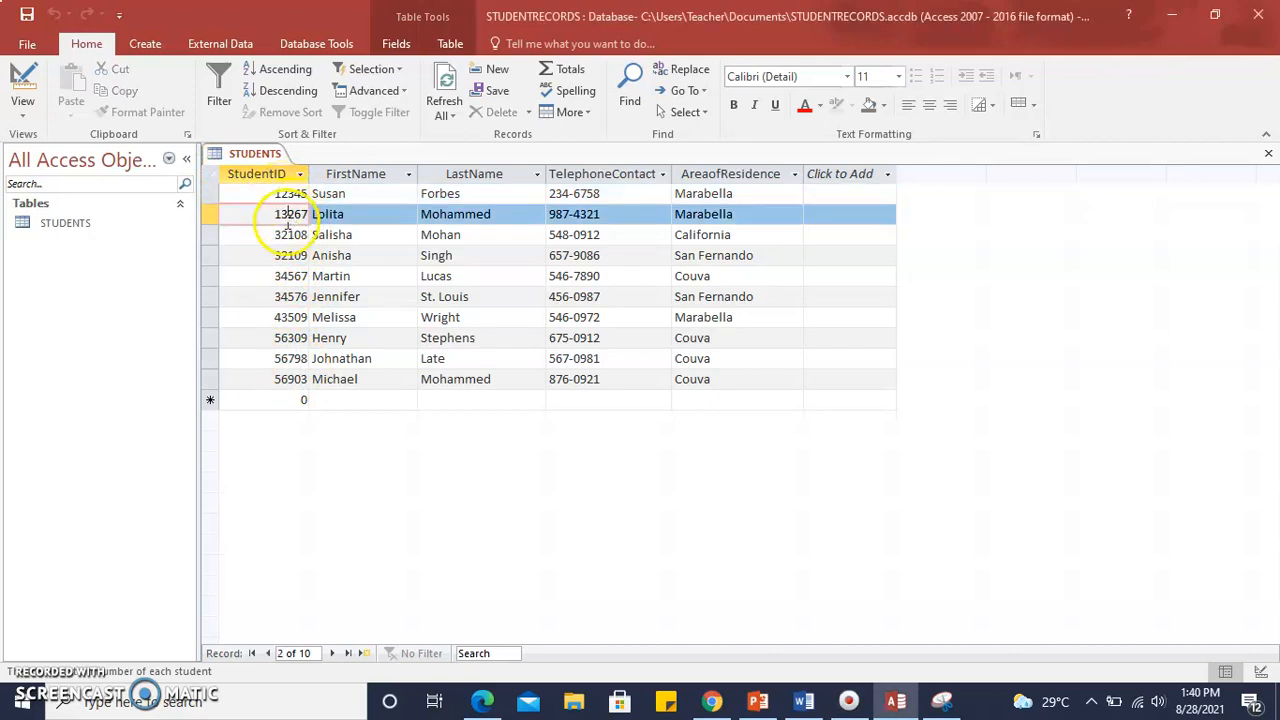
left_click(283, 235)
left_click(281, 255)
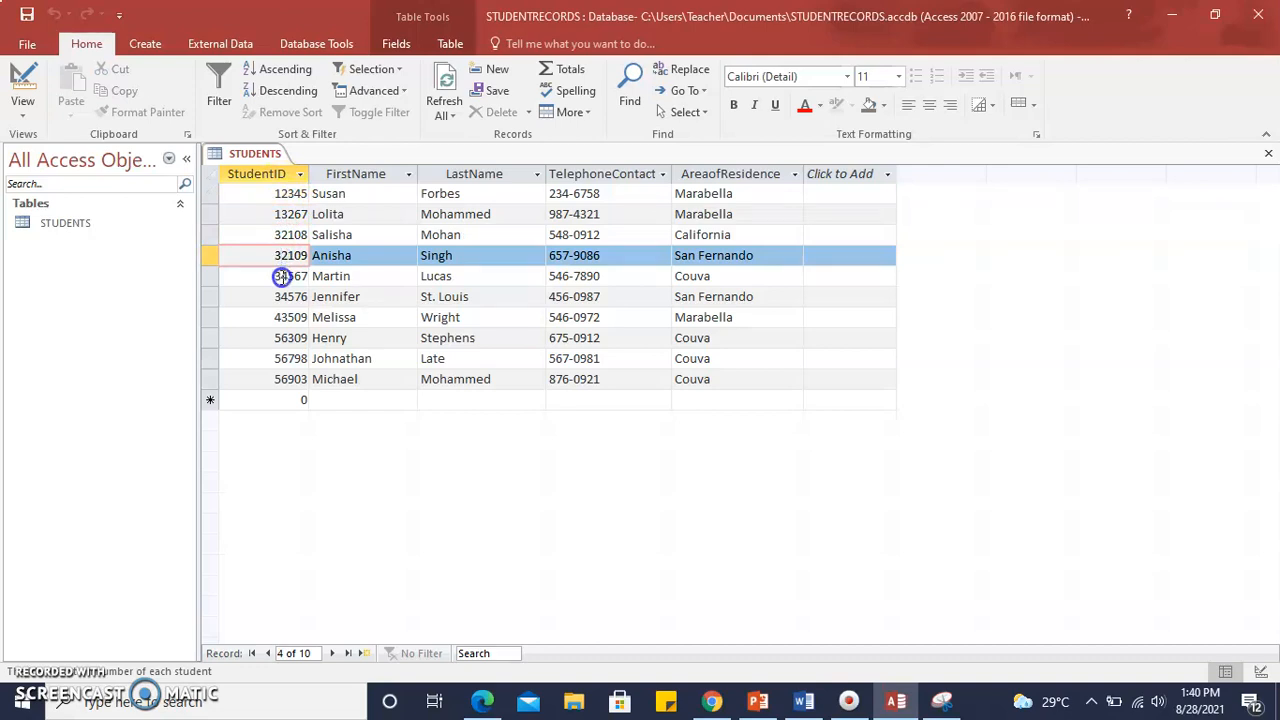
left_click(281, 276)
left_click(280, 297)
left_click(283, 317)
left_click(282, 338)
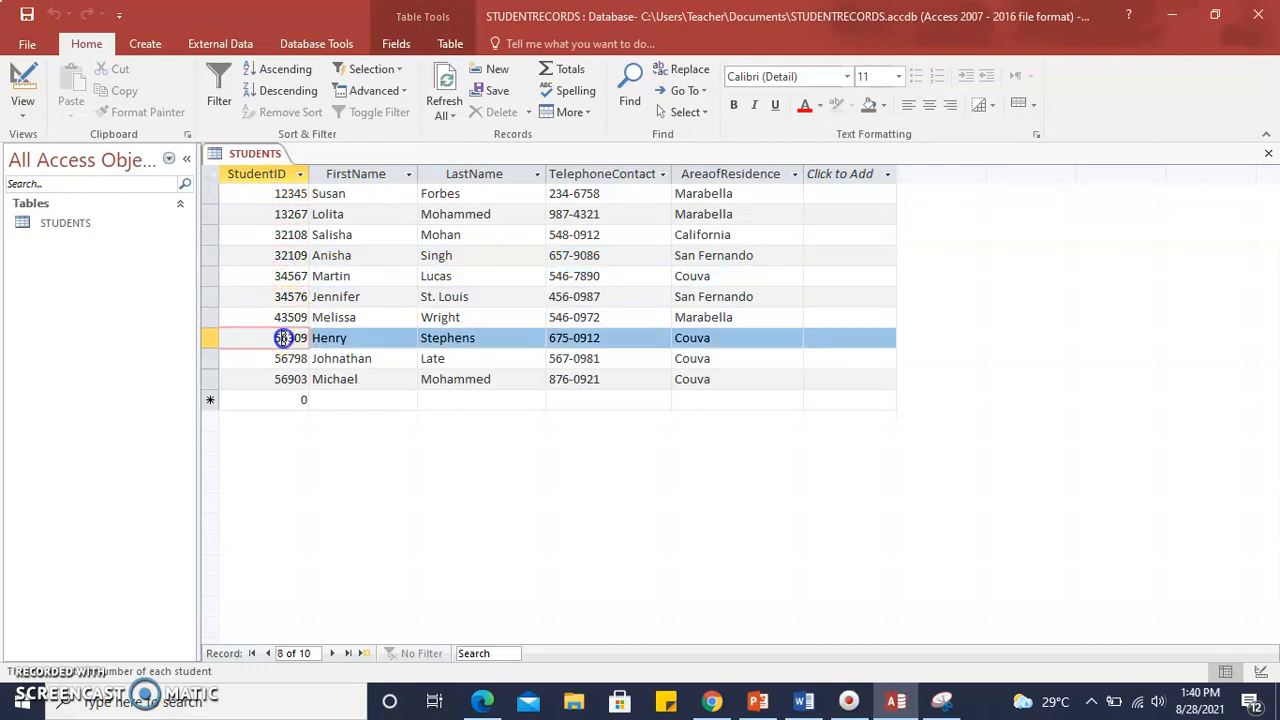
left_click(281, 358)
left_click(285, 379)
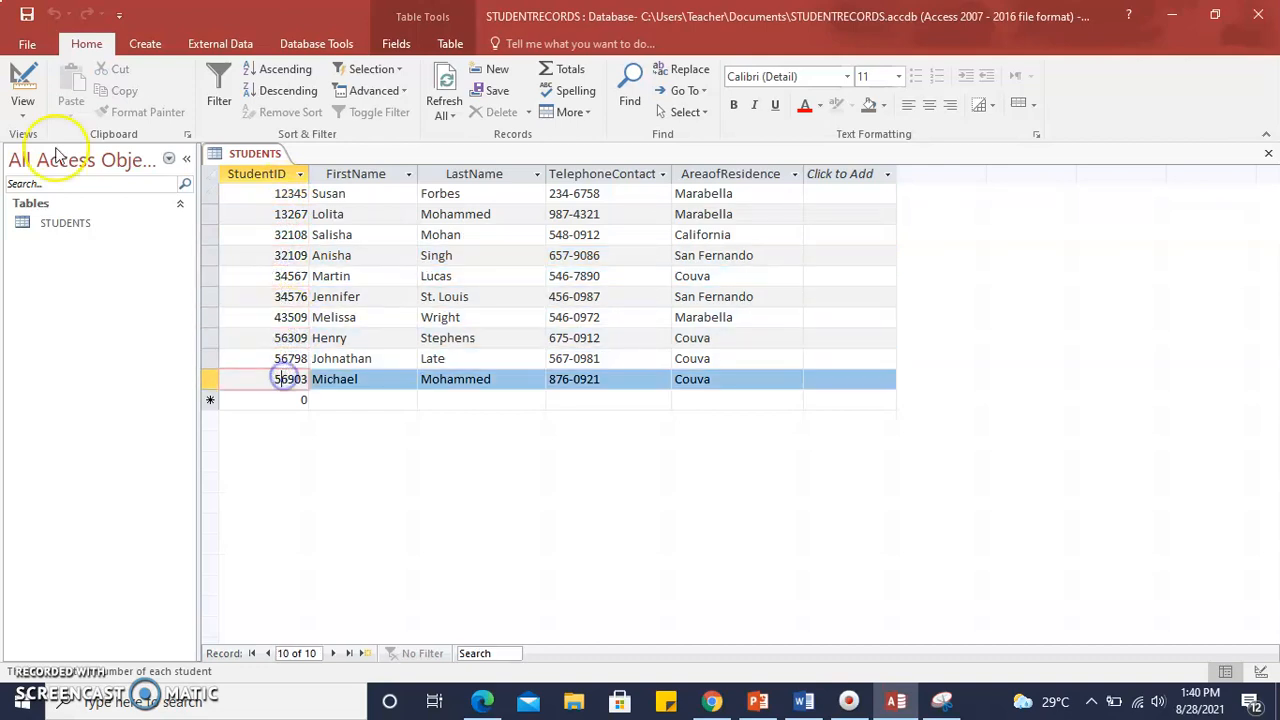
View the STUDENTS table's field definitions in Design View and return to Datasheet View.
left_click(22, 102)
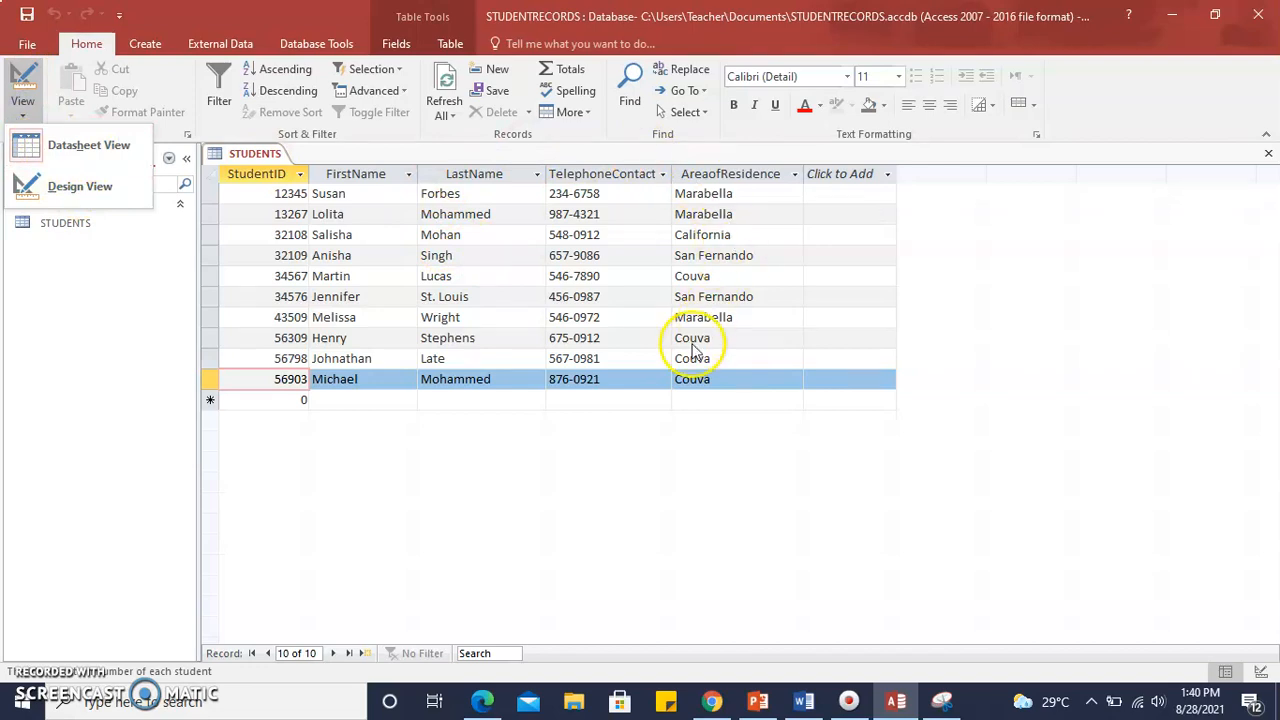
left_click(111, 190)
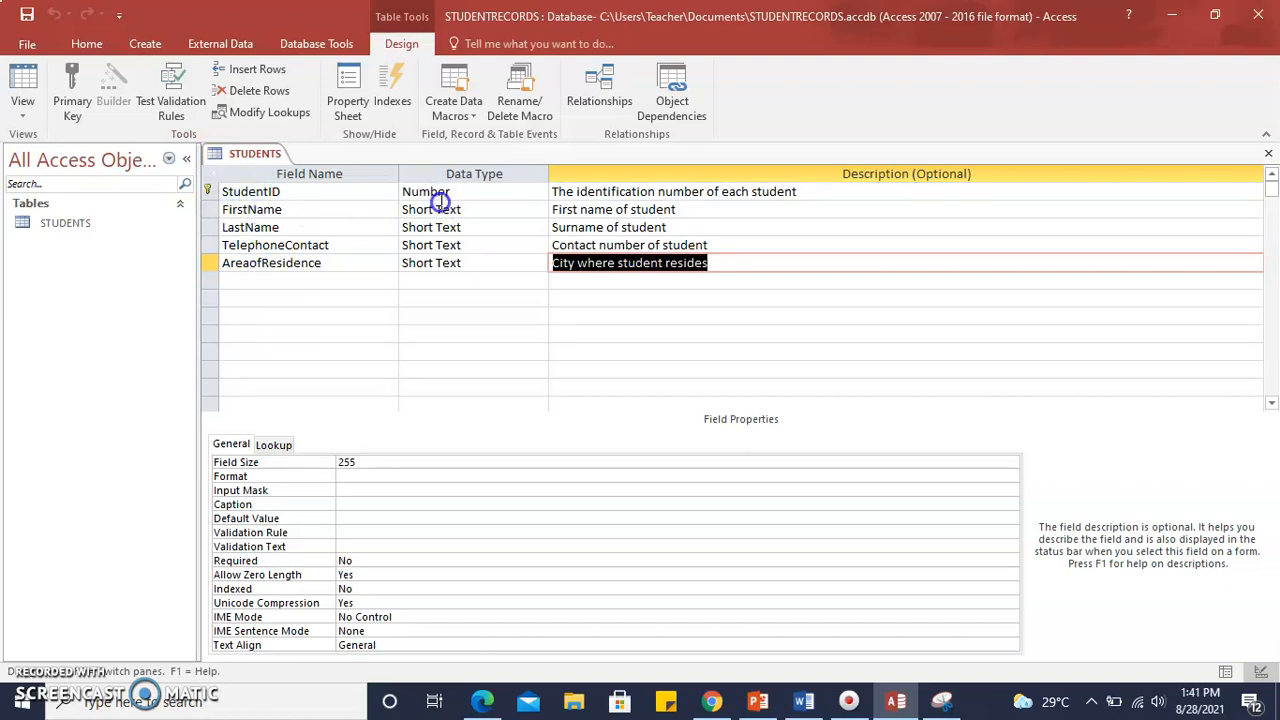
left_click(22, 108)
left_click(58, 184)
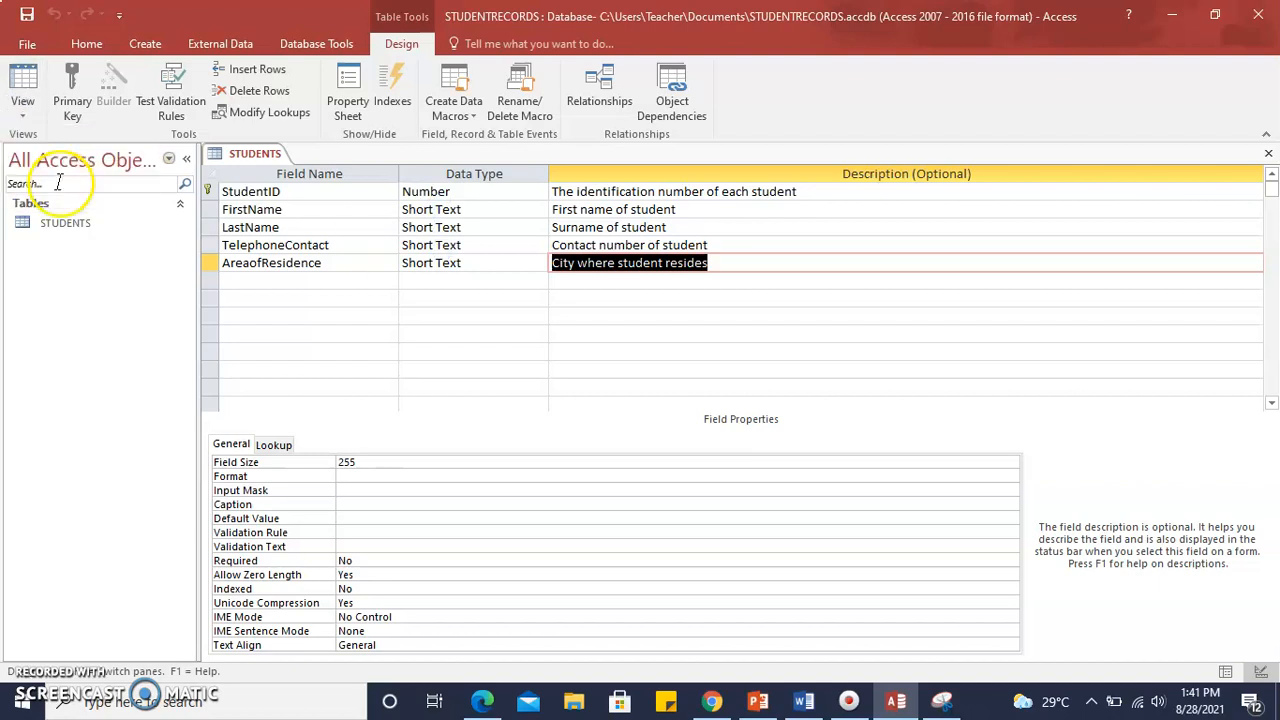
left_click(22, 75)
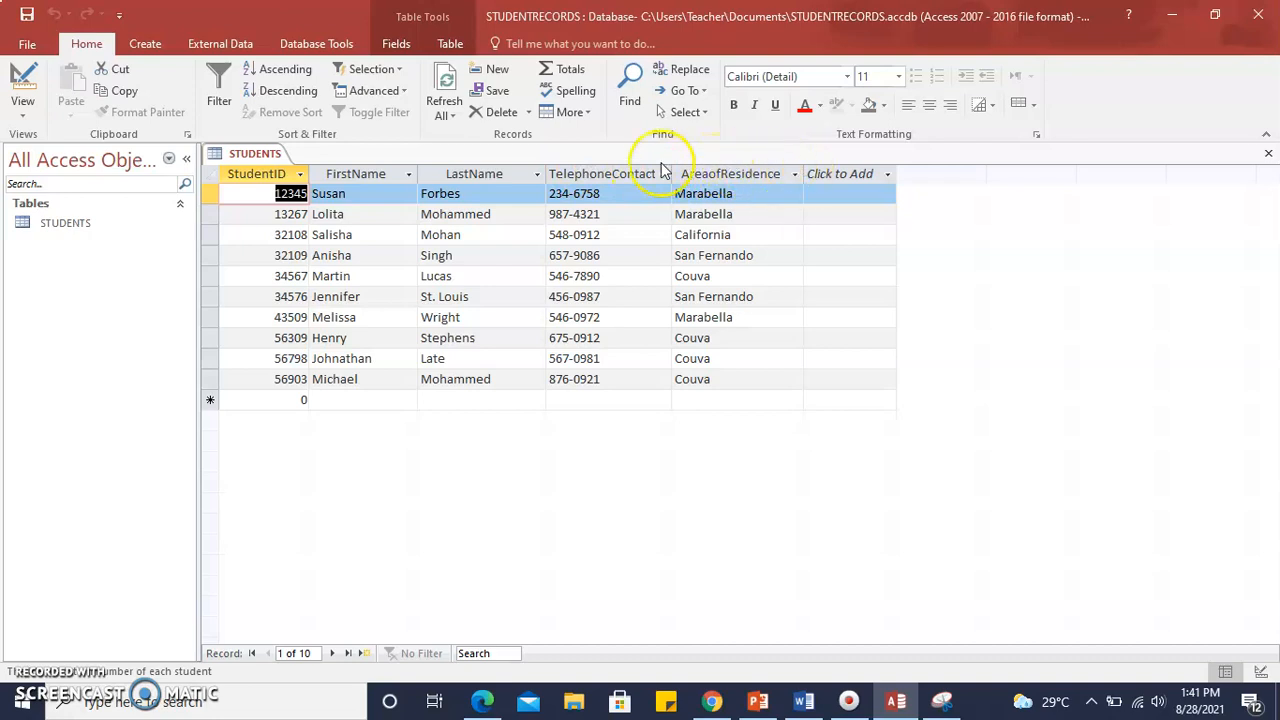
Examine the StudentID values of the first six records one after another.
left_click(253, 196)
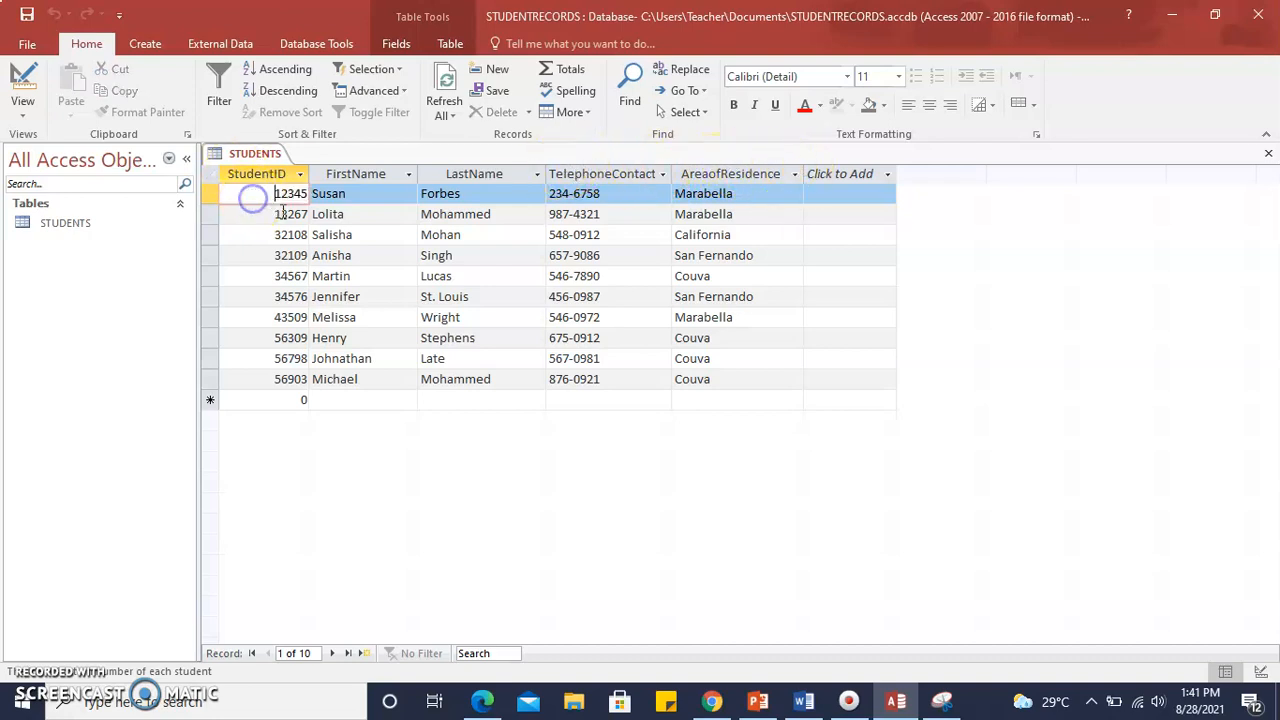
left_click(281, 214)
left_click(281, 235)
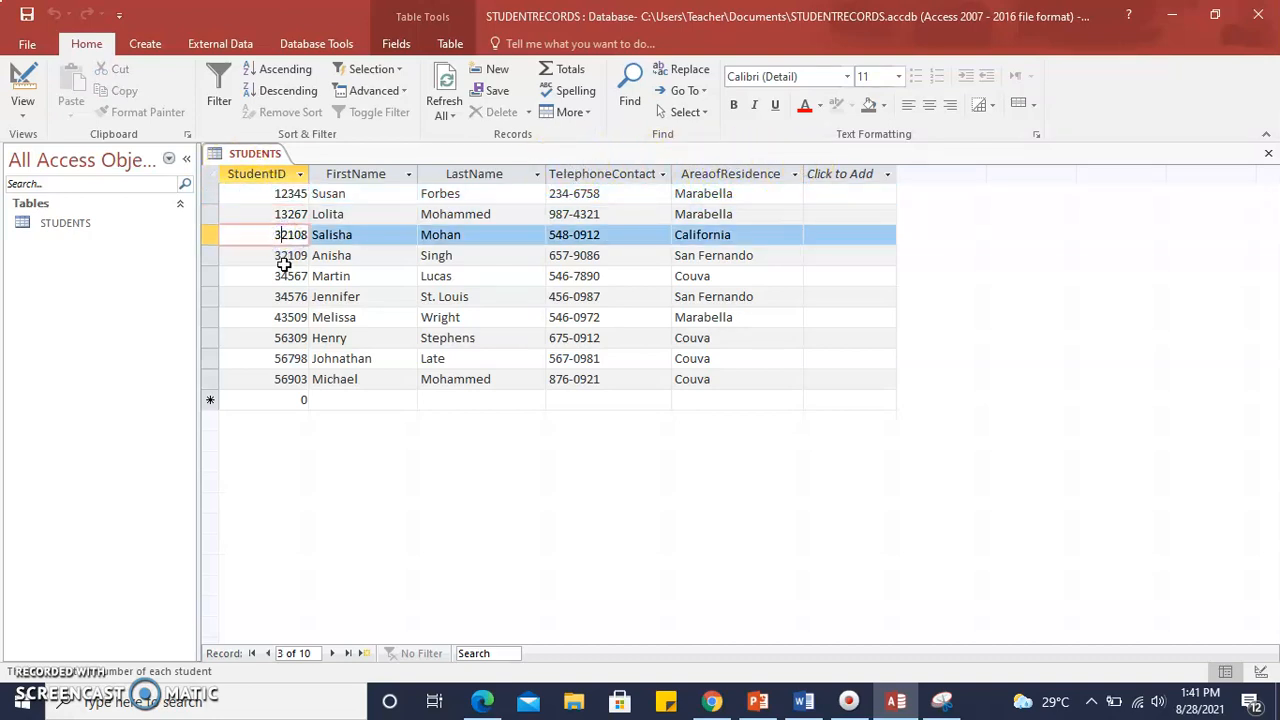
left_click(283, 255)
left_click(283, 276)
left_click(282, 297)
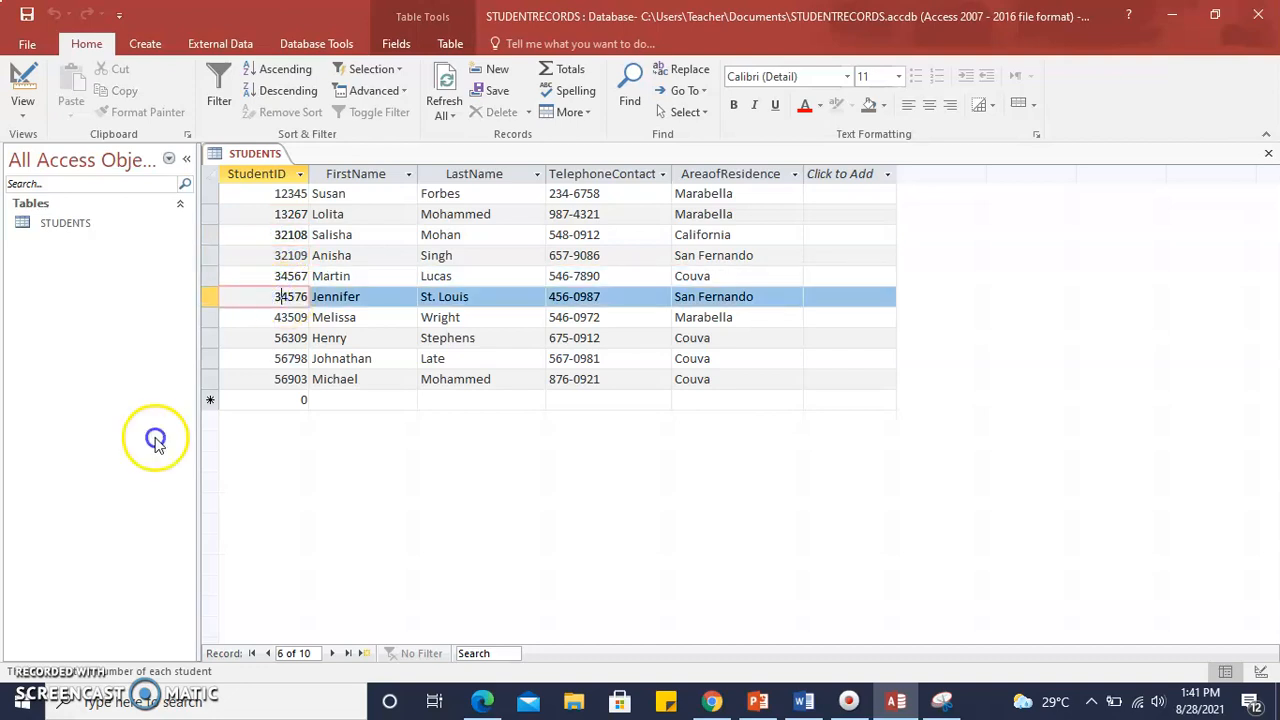